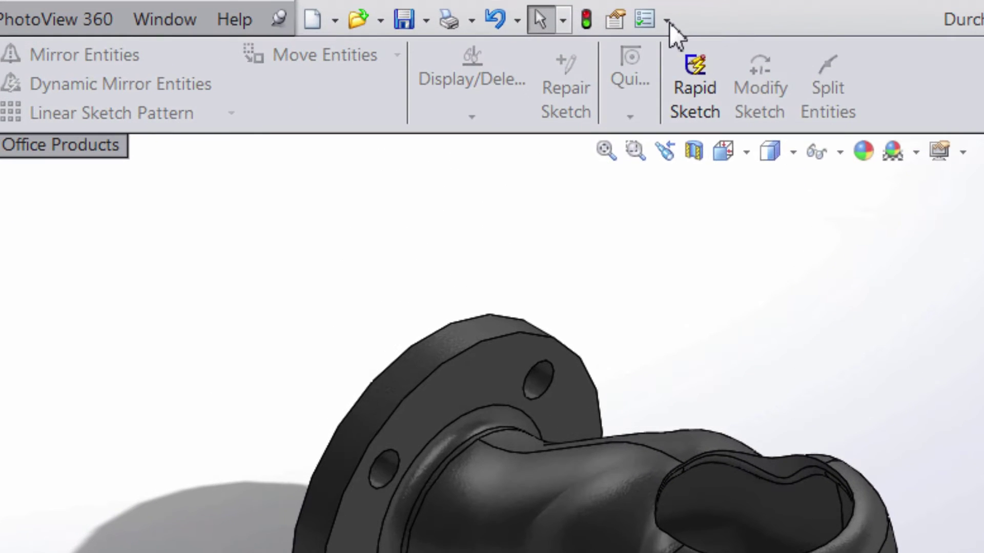
Step: Enable the SolidWorks Flow Simulation 2014 add-in from the Add-Ins list
click(493, 17)
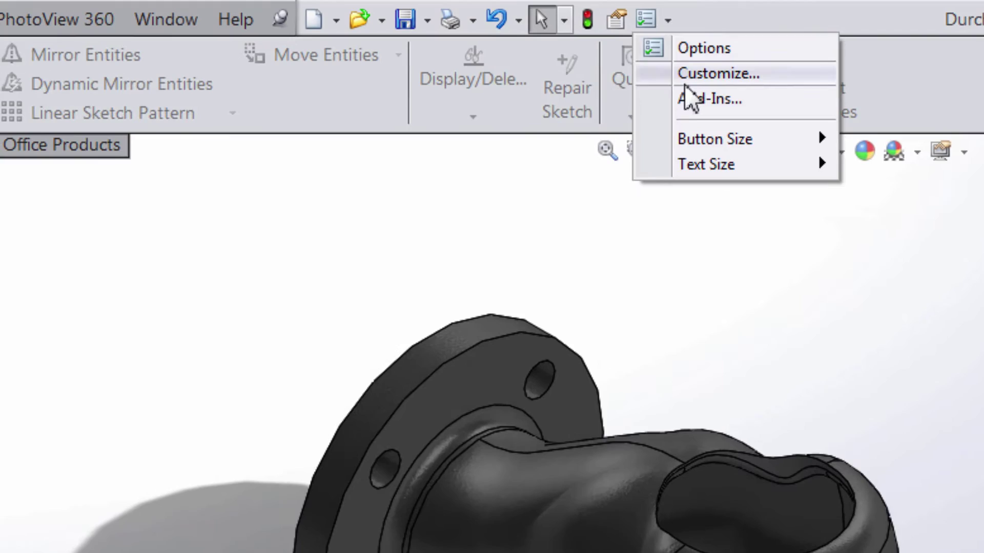
click(687, 97)
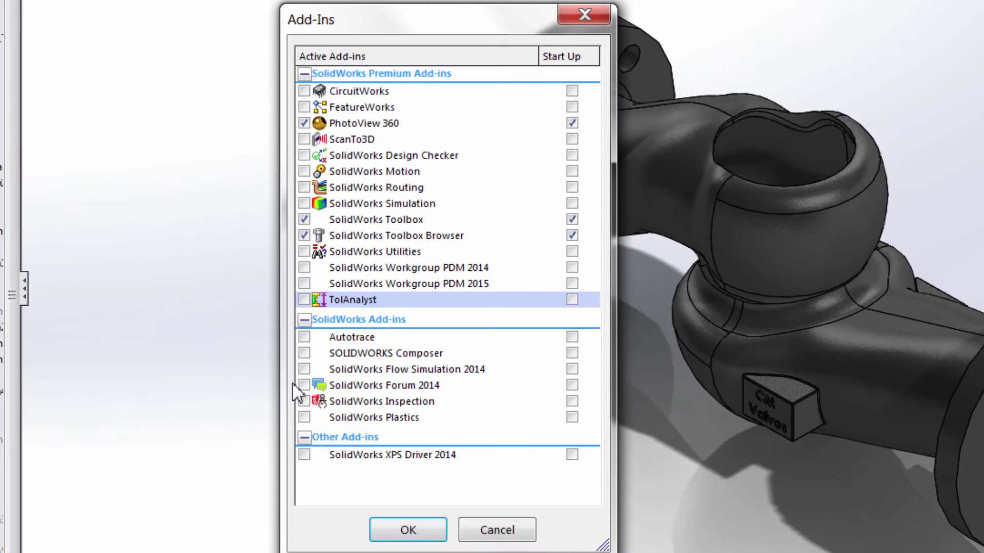
click(303, 369)
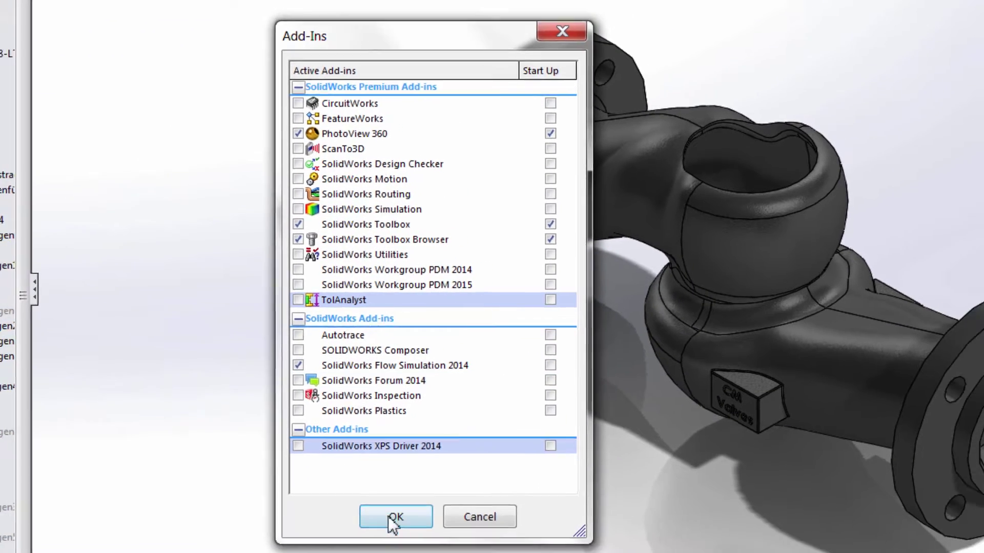
click(405, 528)
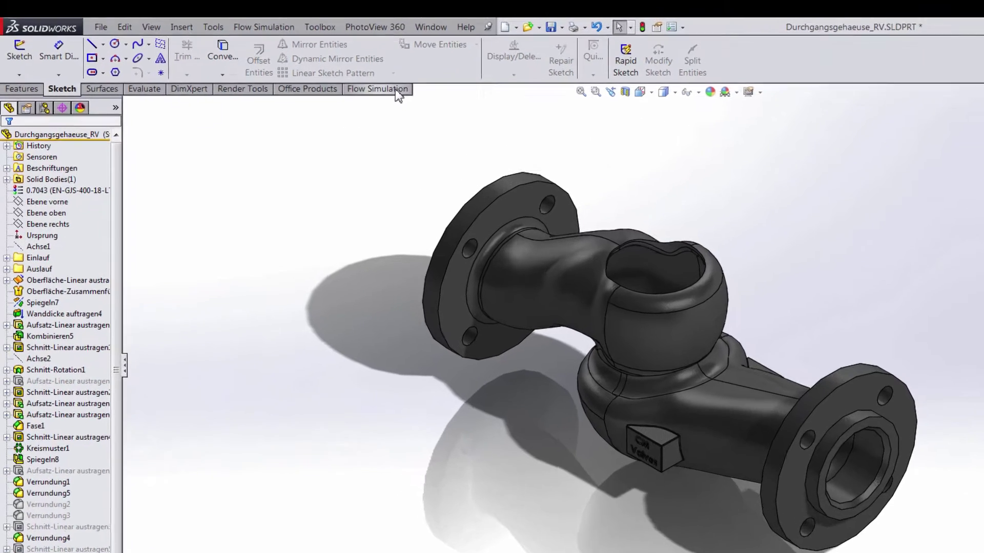
Step: Cap the right flange opening with a 1.00 mm thick lid on its inner face
click(397, 91)
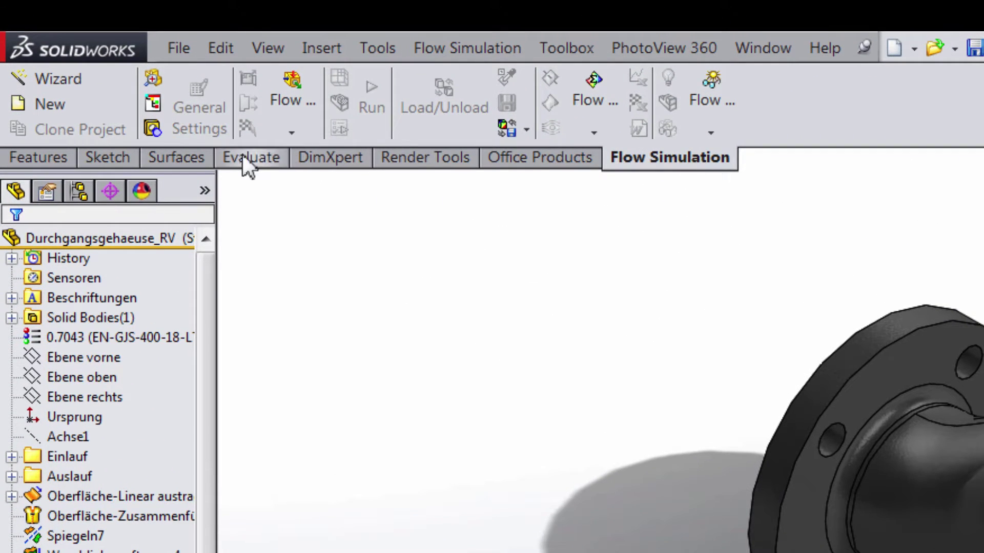
click(151, 126)
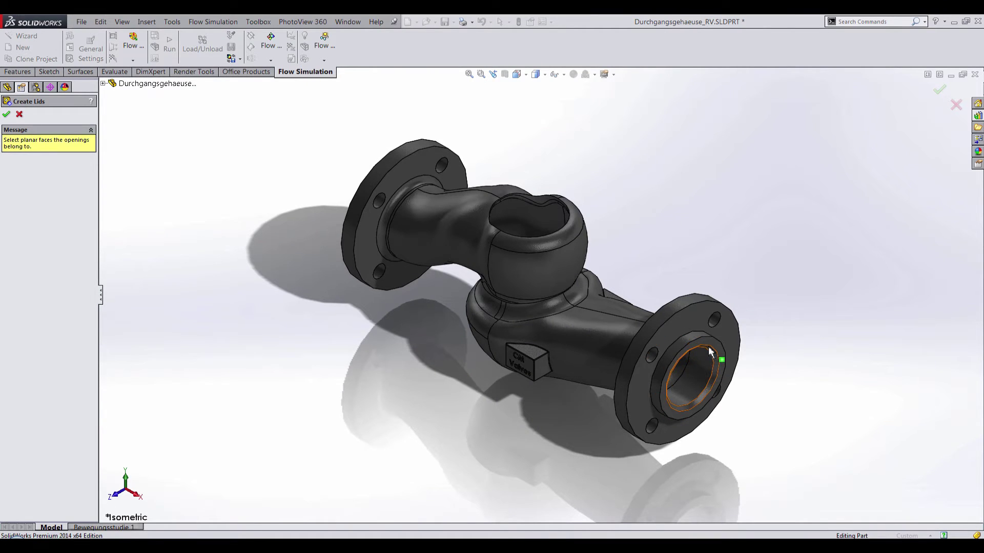
scroll(692, 346, down, 5)
scroll(678, 342, down, 3)
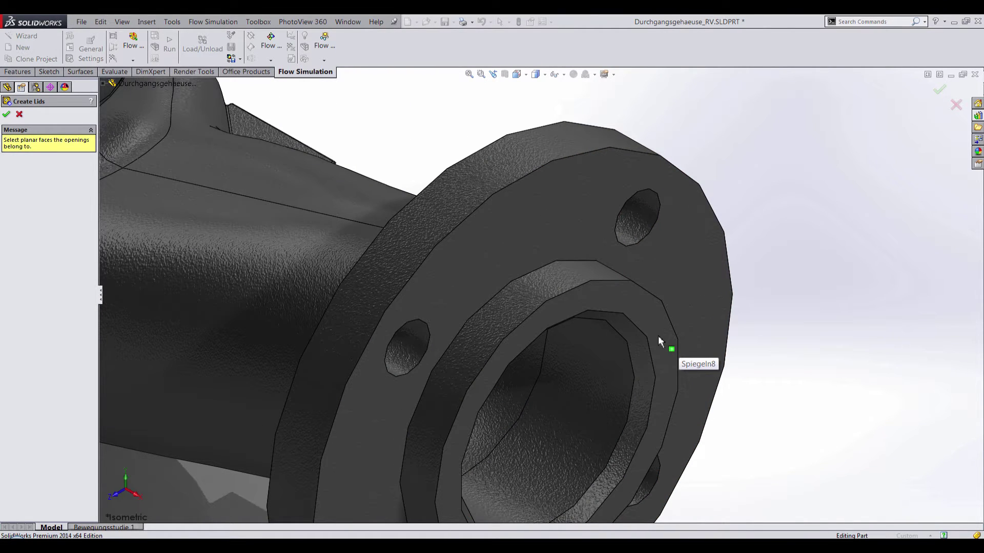
click(659, 338)
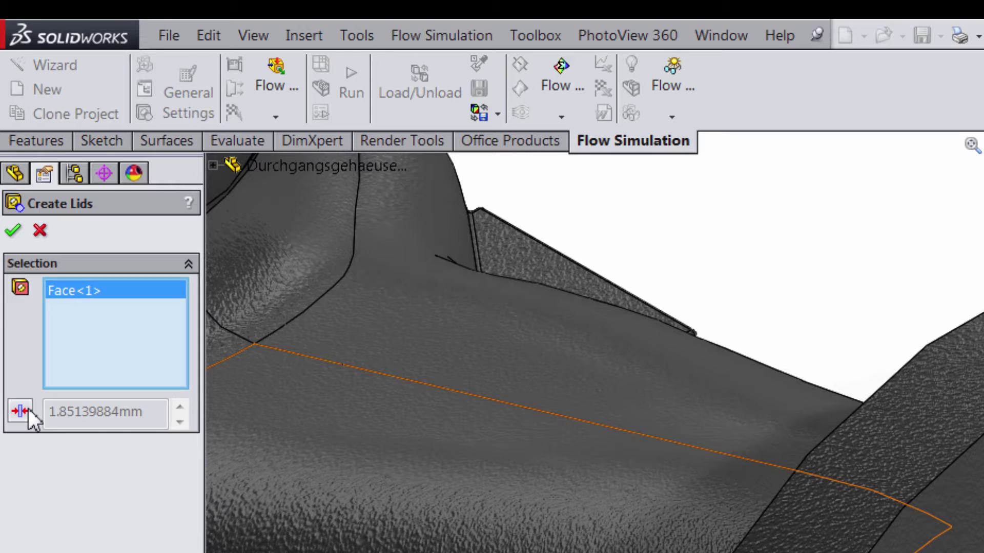
click(29, 407)
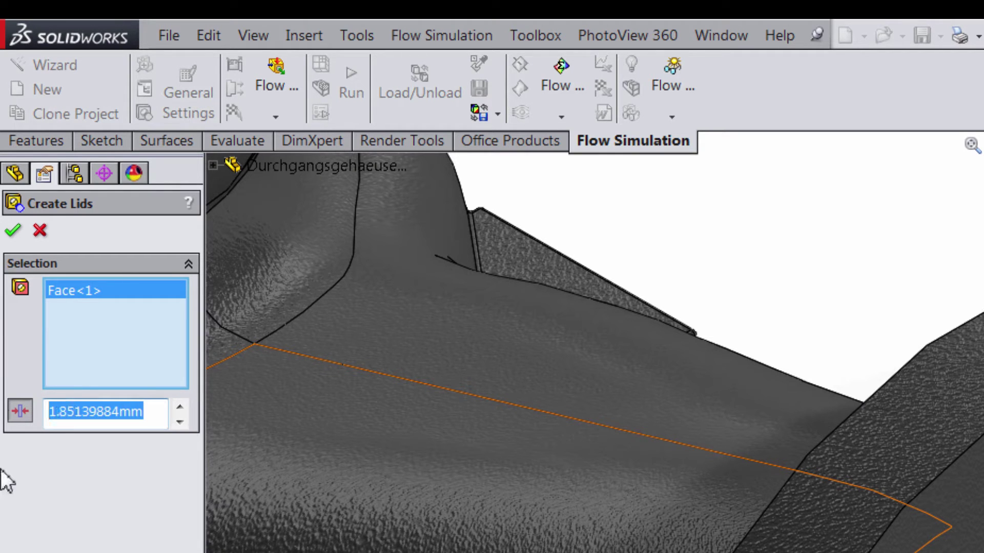
text(1.00)
key(Tab)
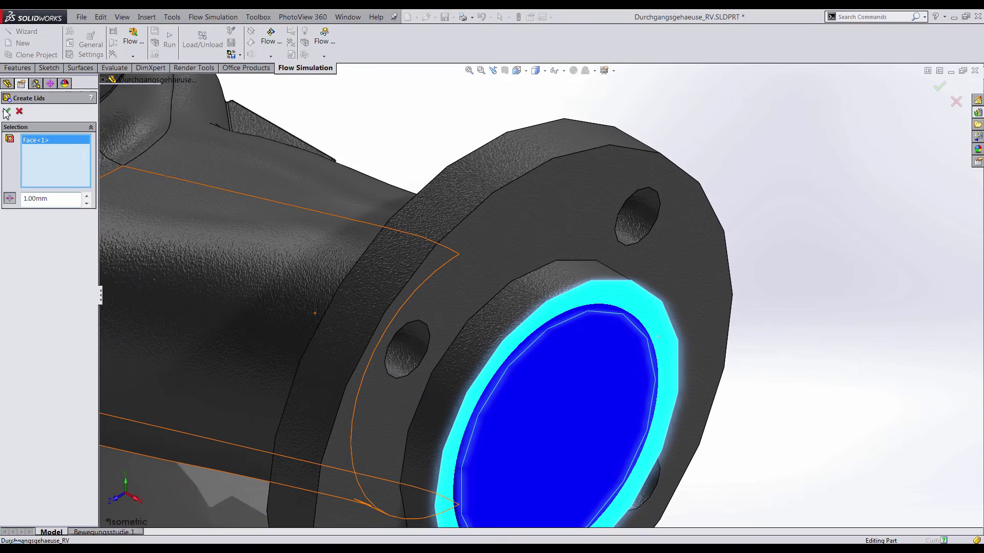
click(6, 112)
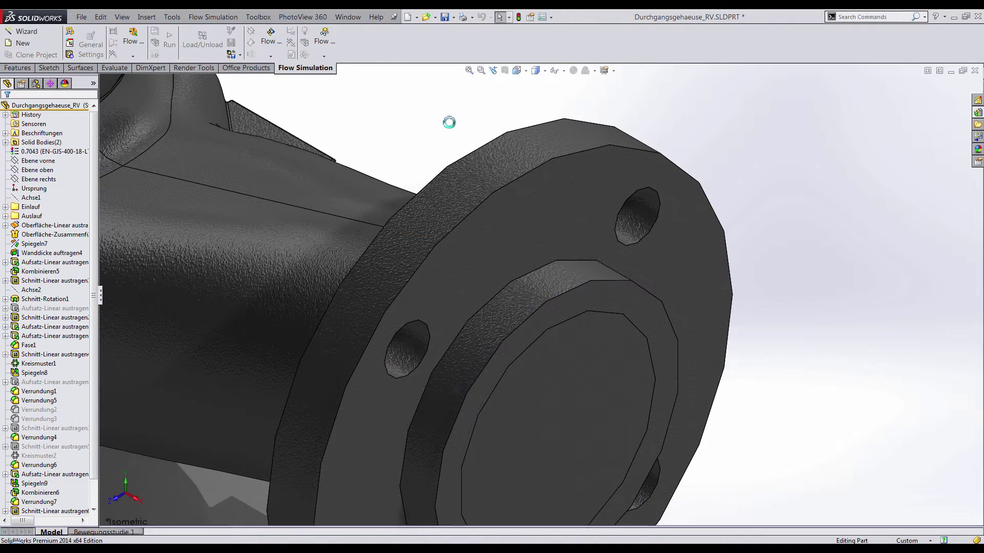
click(469, 71)
scroll(95, 344, down, 1)
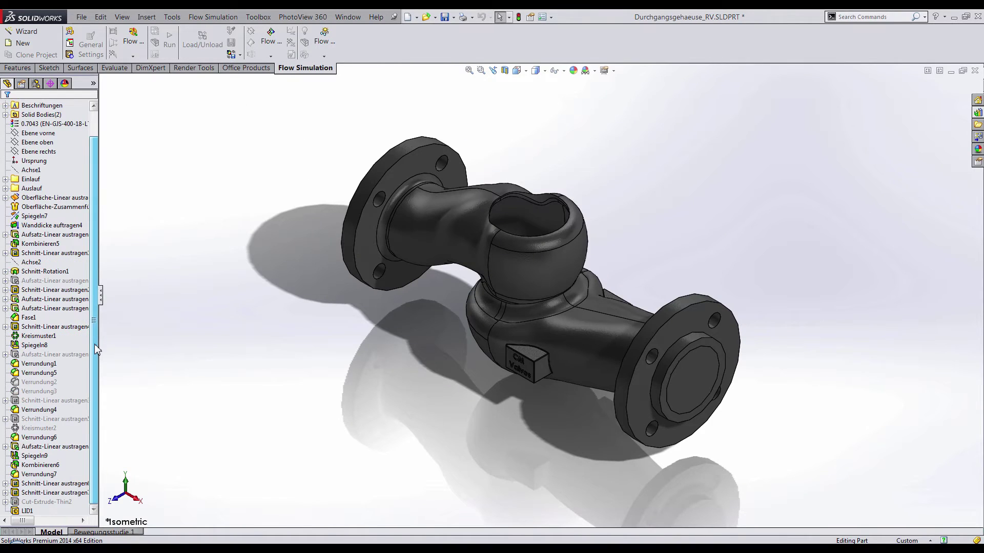
click(31, 511)
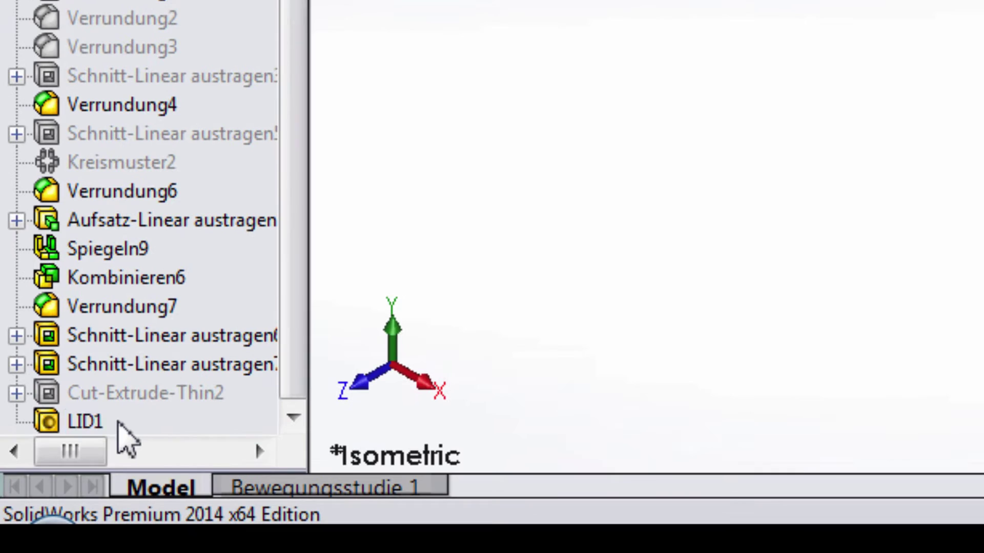
click(116, 422)
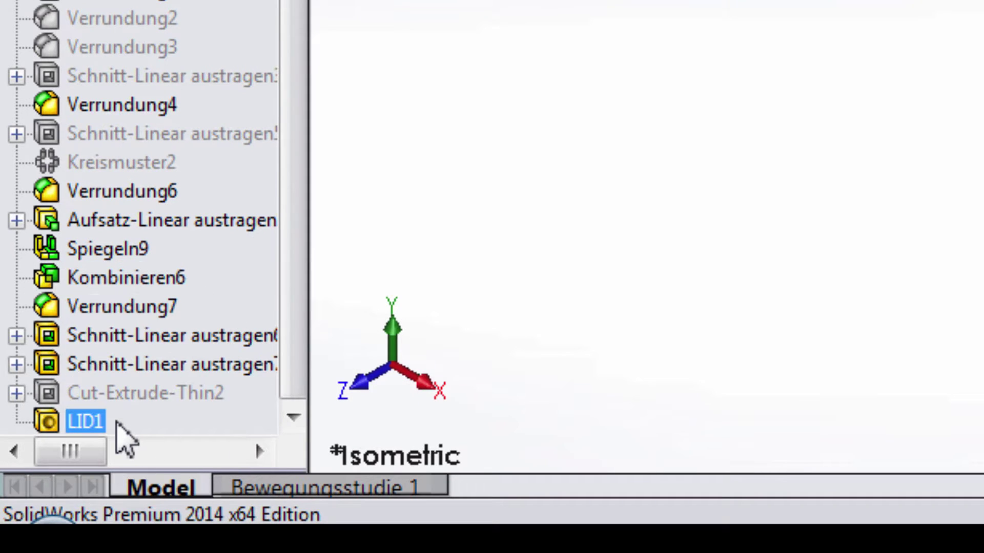
click(881, 333)
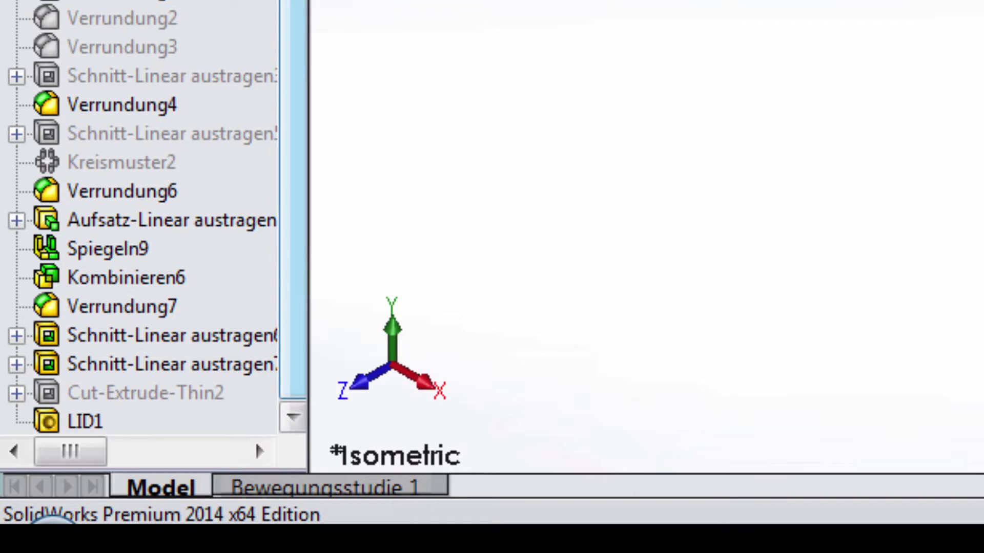
scroll(204, 205, up, 1)
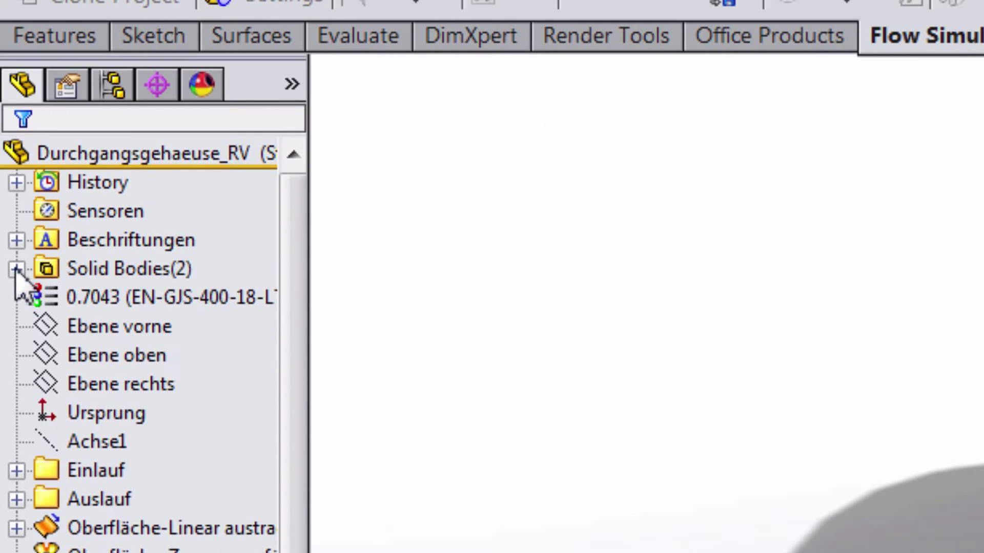
click(17, 268)
click(97, 324)
click(171, 325)
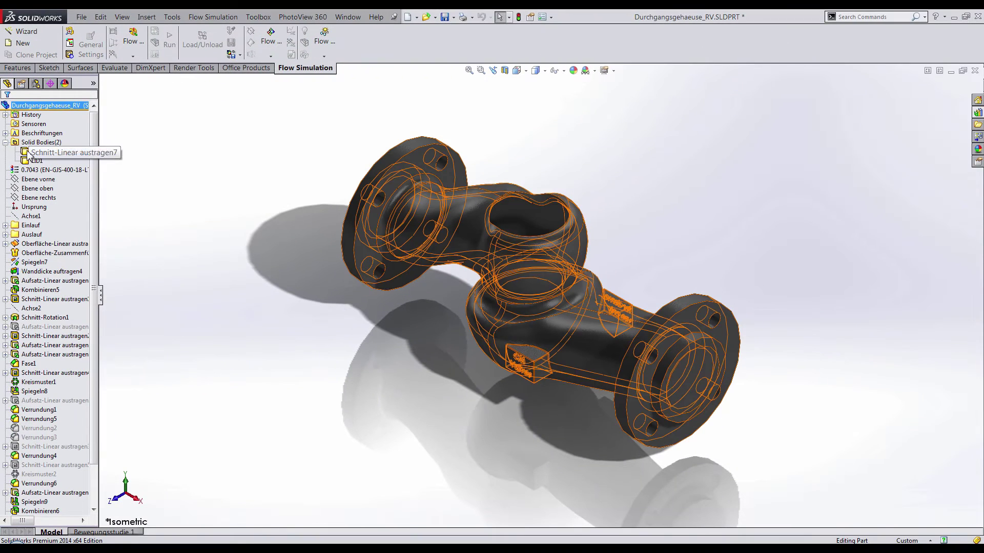
click(9, 189)
click(21, 150)
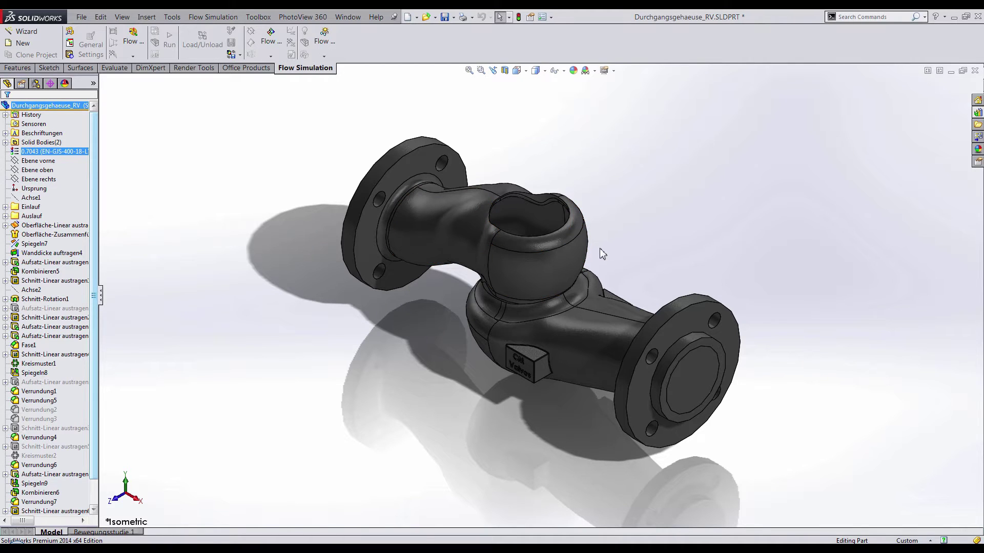
click(71, 54)
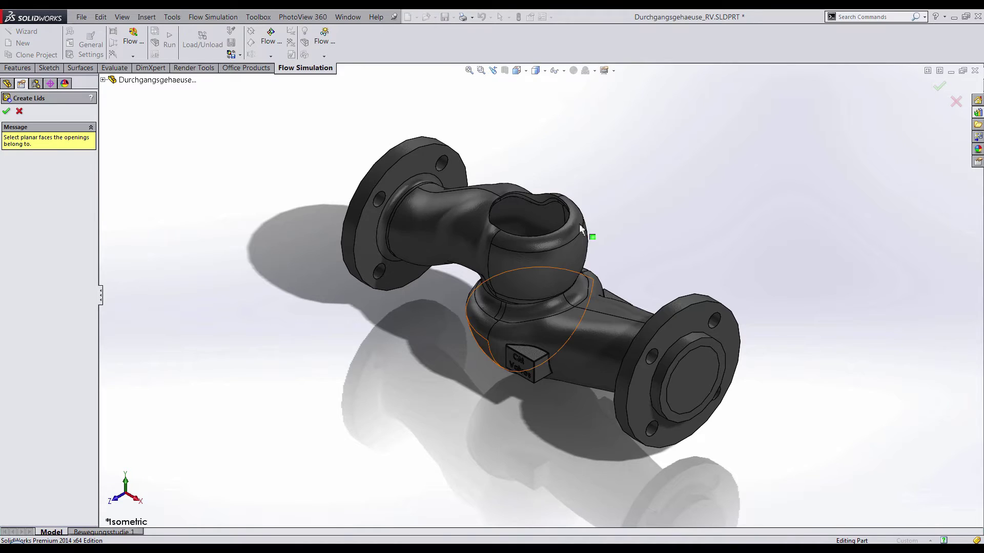
scroll(590, 233, down, 5)
scroll(645, 118, down, 3)
scroll(631, 137, down, 3)
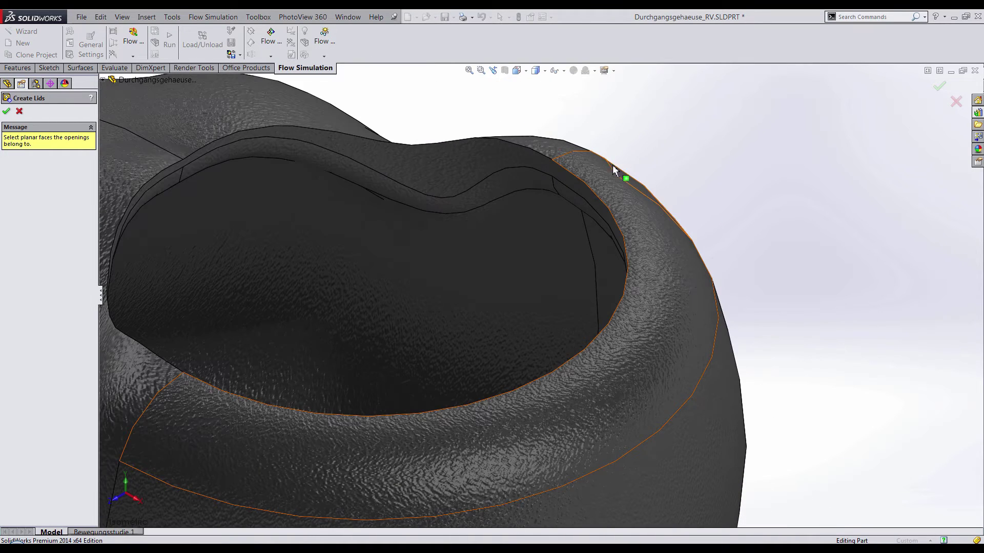
scroll(589, 177, up, 2)
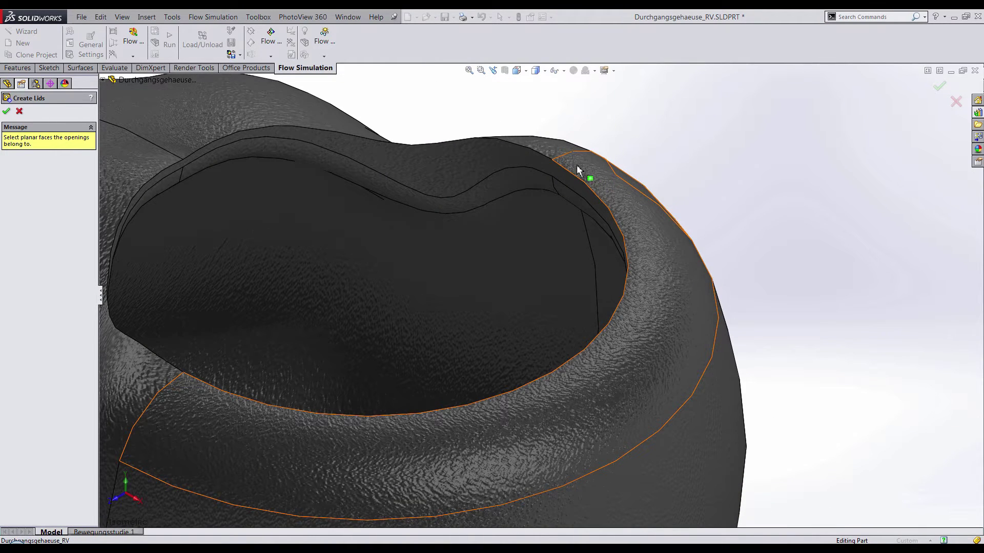
scroll(232, 362, down, 1)
scroll(232, 361, up, 2)
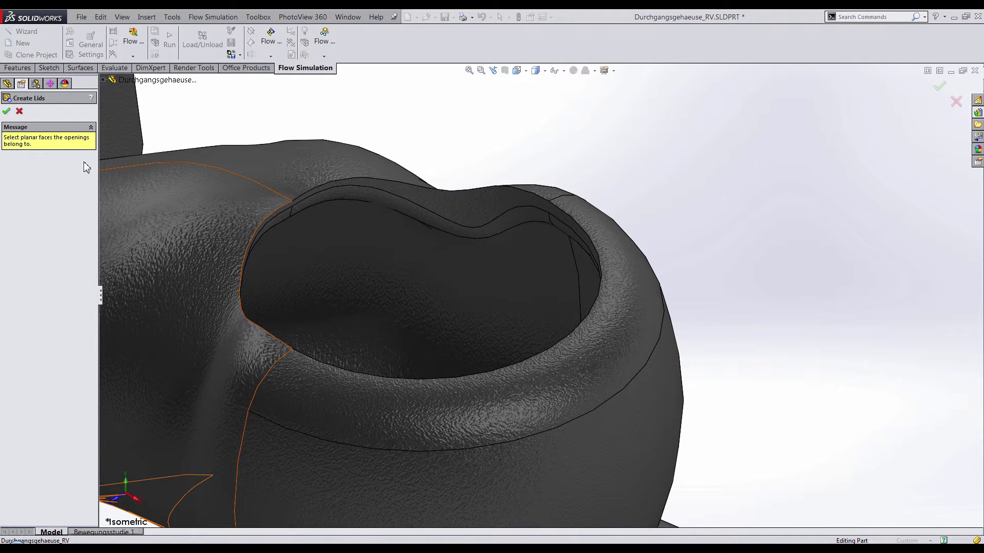
click(19, 112)
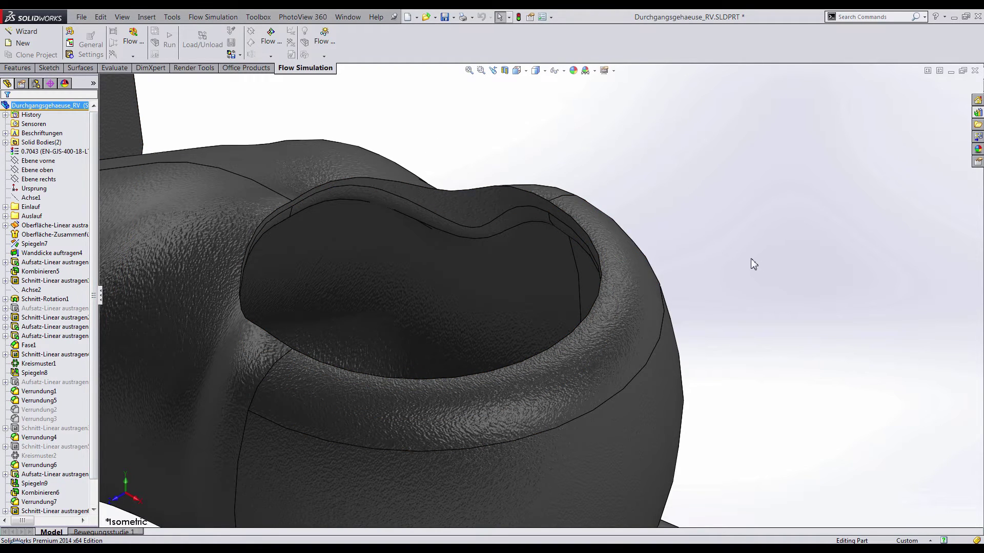
right_drag(751, 258, 723, 229)
scroll(558, 184, down, 5)
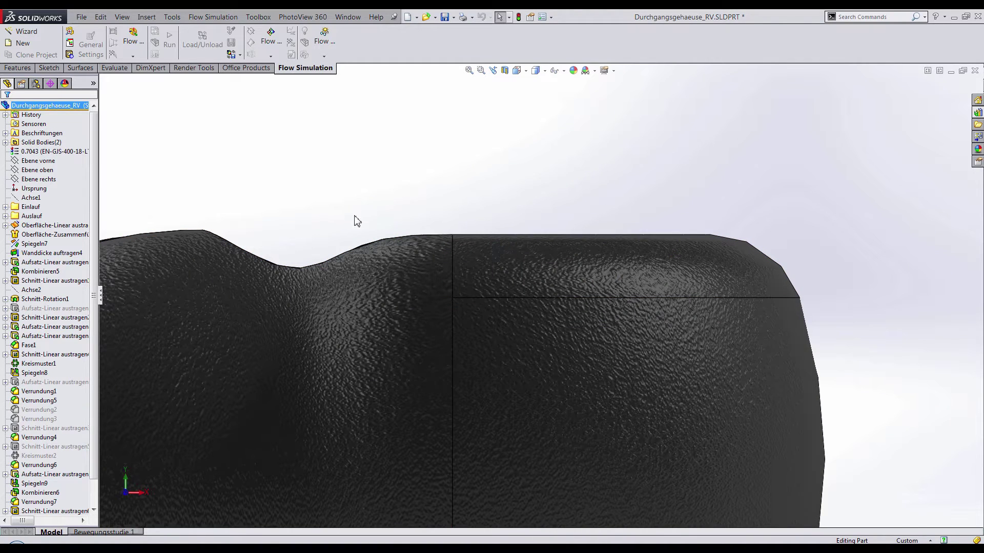
right_drag(415, 224, 437, 191)
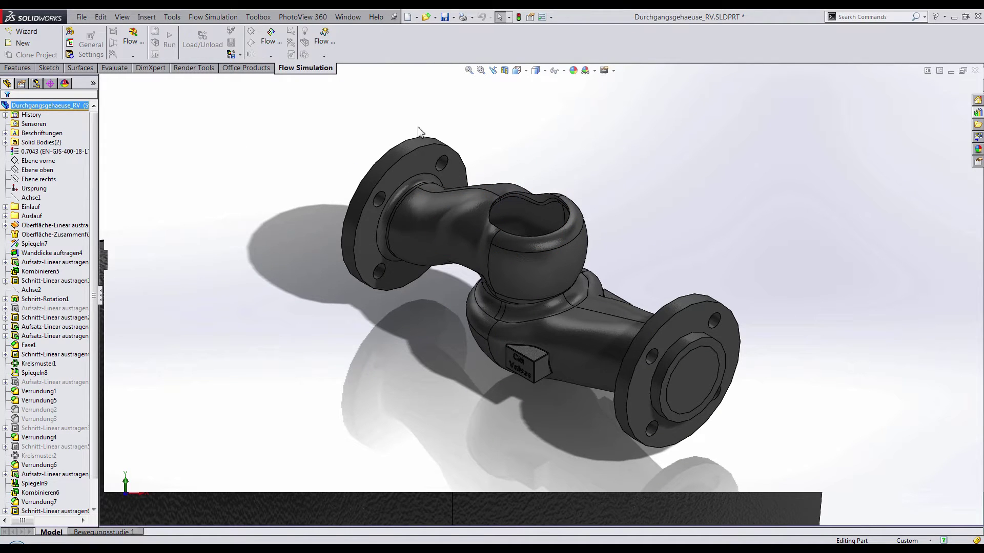
scroll(528, 212, down, 5)
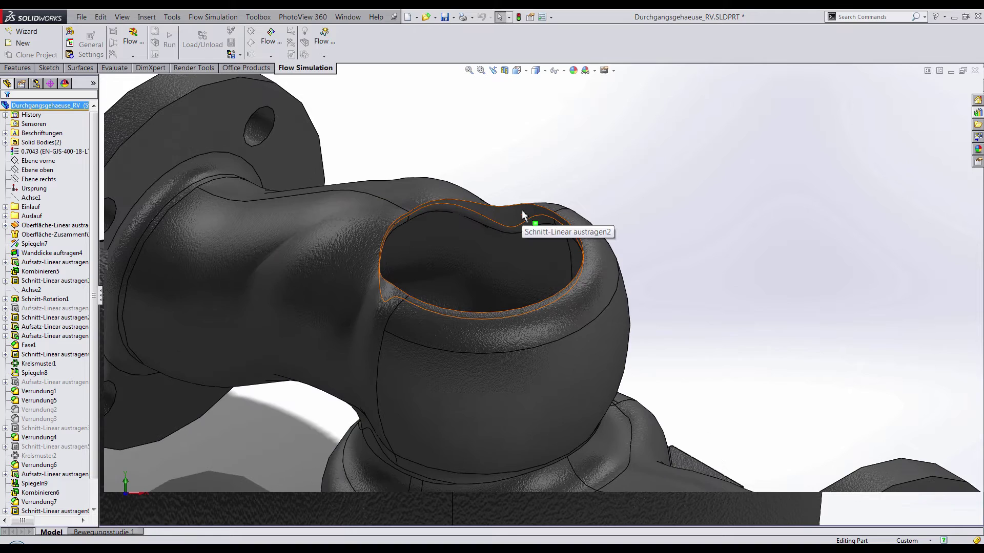
Step: Define a reference plane through a rim vertex of the top opening, parallel to Ebene oben
click(16, 69)
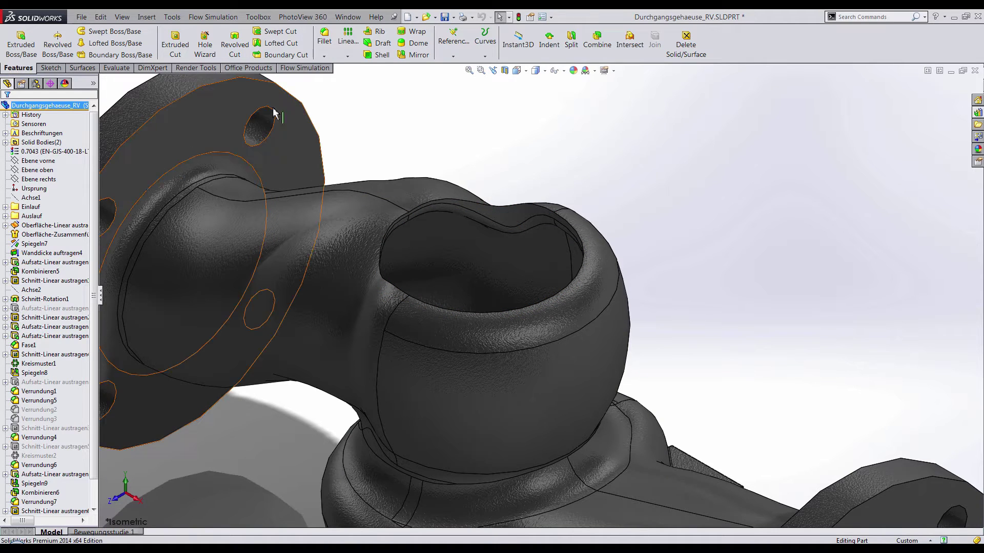
click(453, 58)
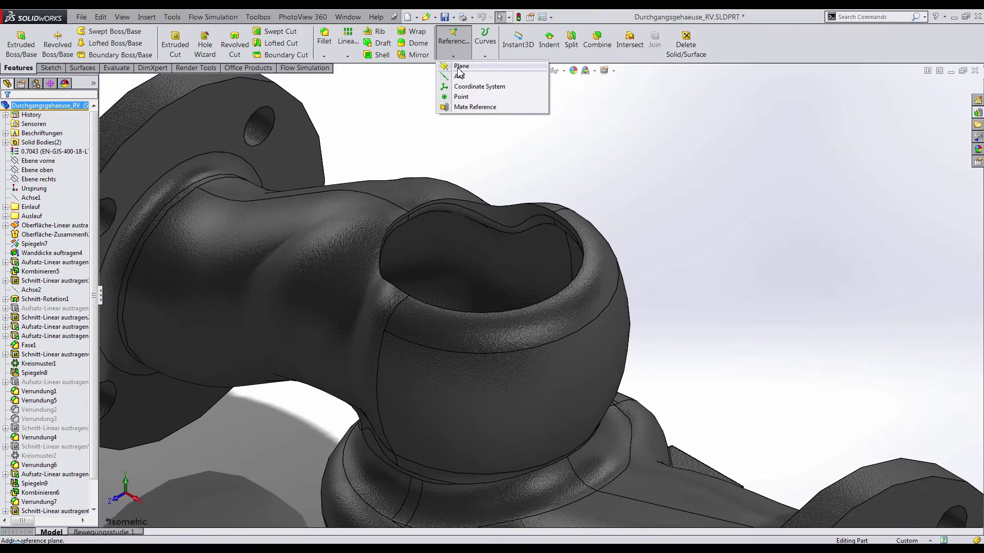
click(457, 65)
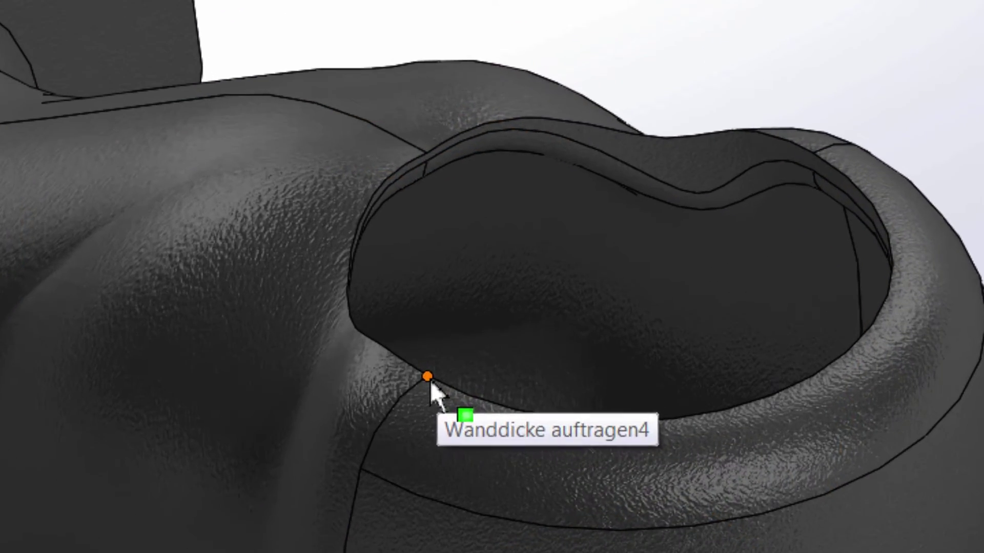
click(412, 306)
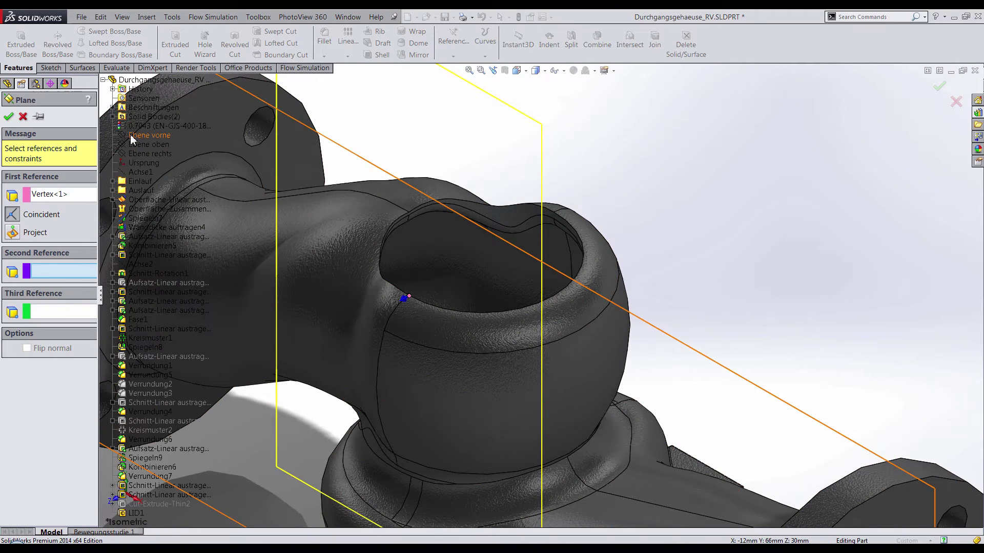
click(140, 146)
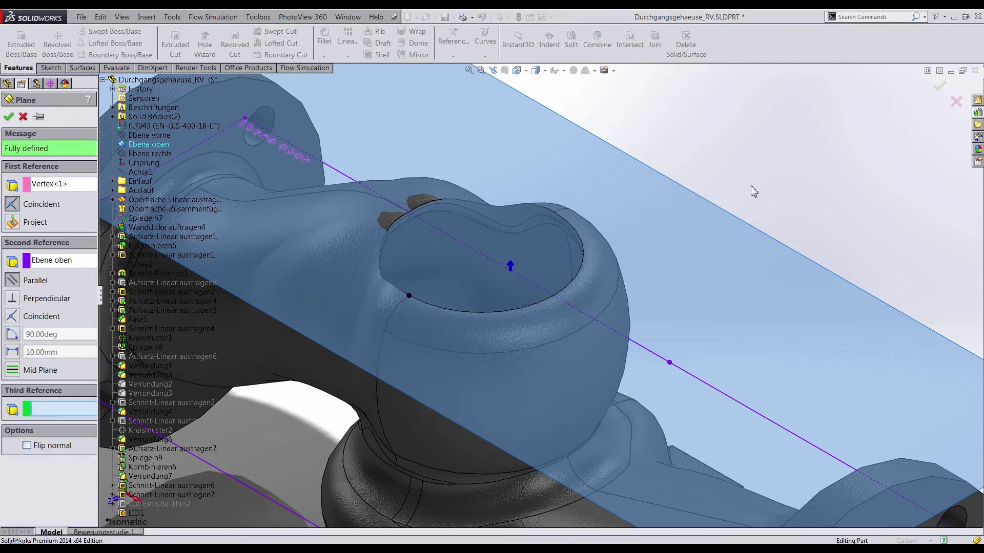
right_drag(815, 177, 791, 145)
scroll(516, 183, down, 5)
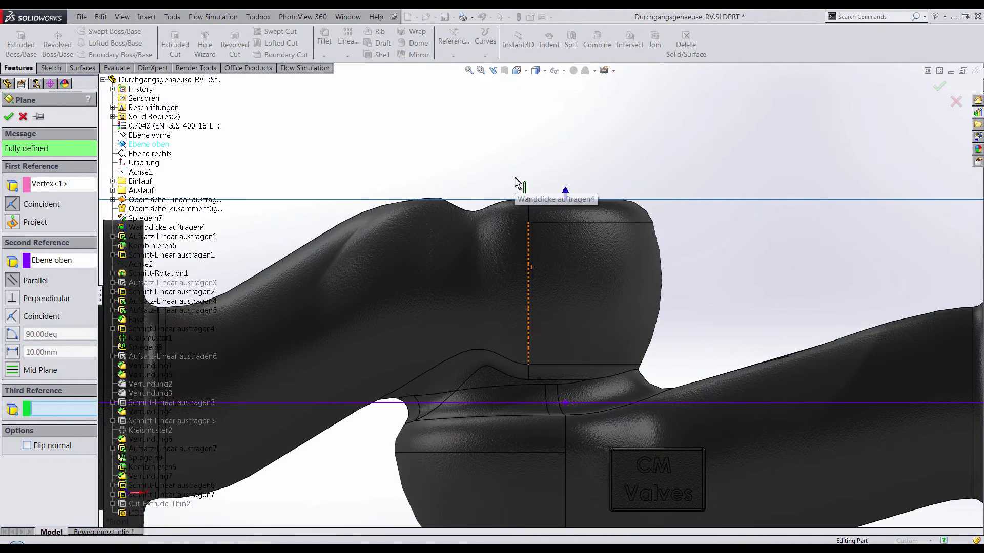
right_drag(516, 184, 547, 155)
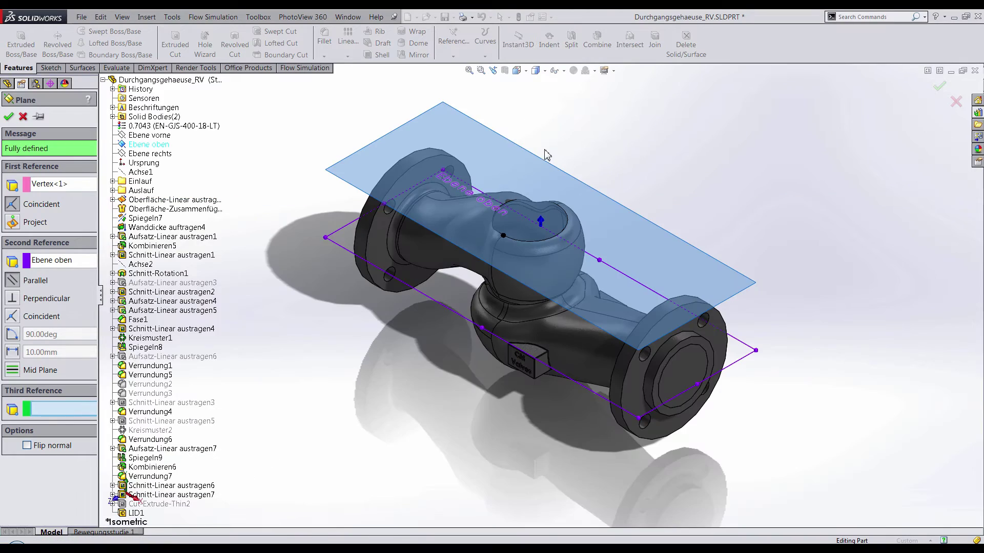
scroll(531, 175, down, 5)
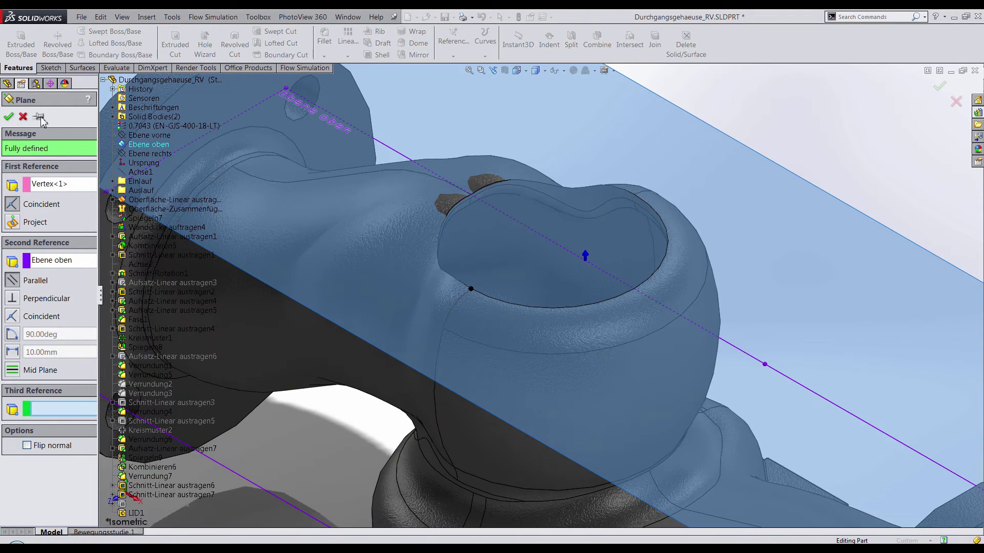
Step: Create Plane1 and start a new sketch on it
click(8, 117)
scroll(792, 197, up, 5)
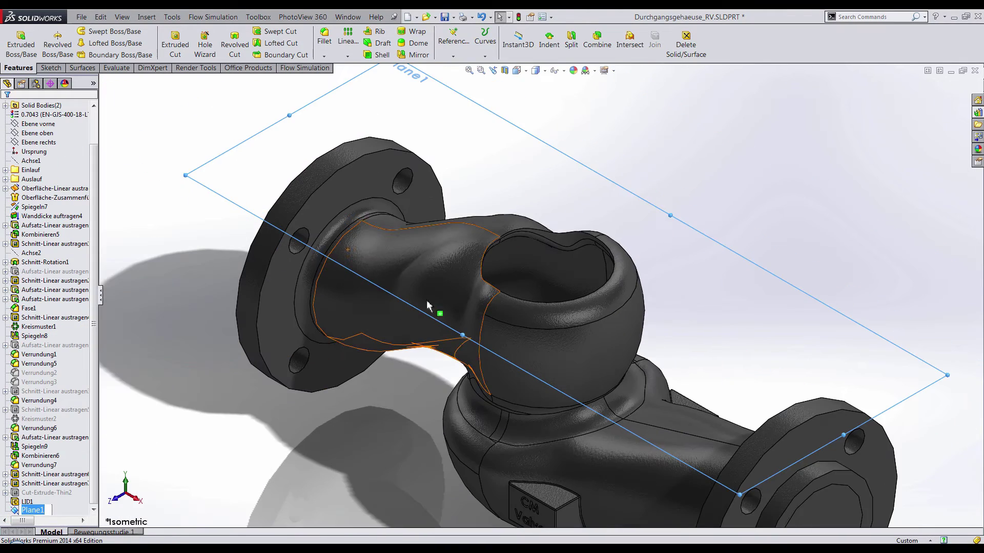
scroll(792, 196, down, 2)
click(676, 253)
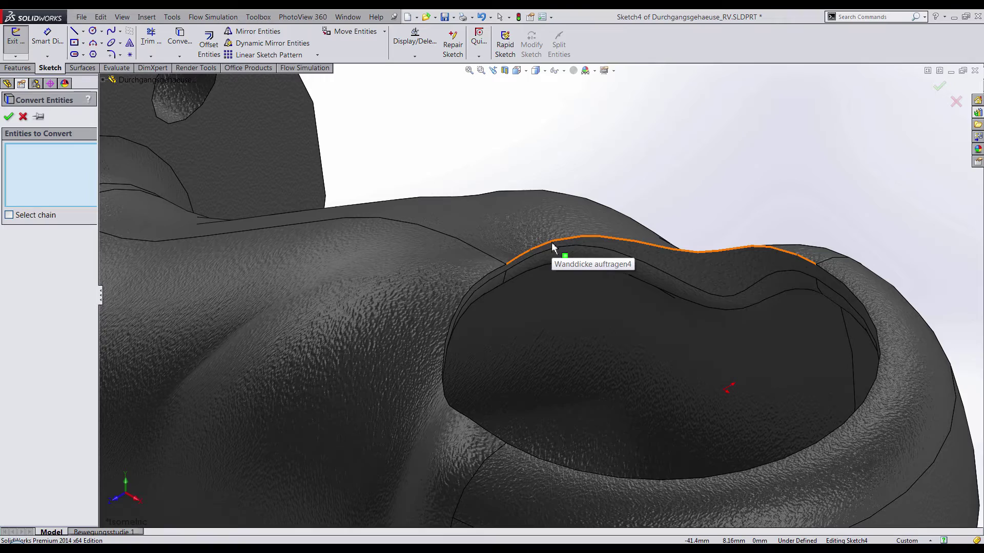
Step: Convert the top opening's rim edges into a closed outline in Sketch4
click(513, 271)
scroll(521, 282, down, 6)
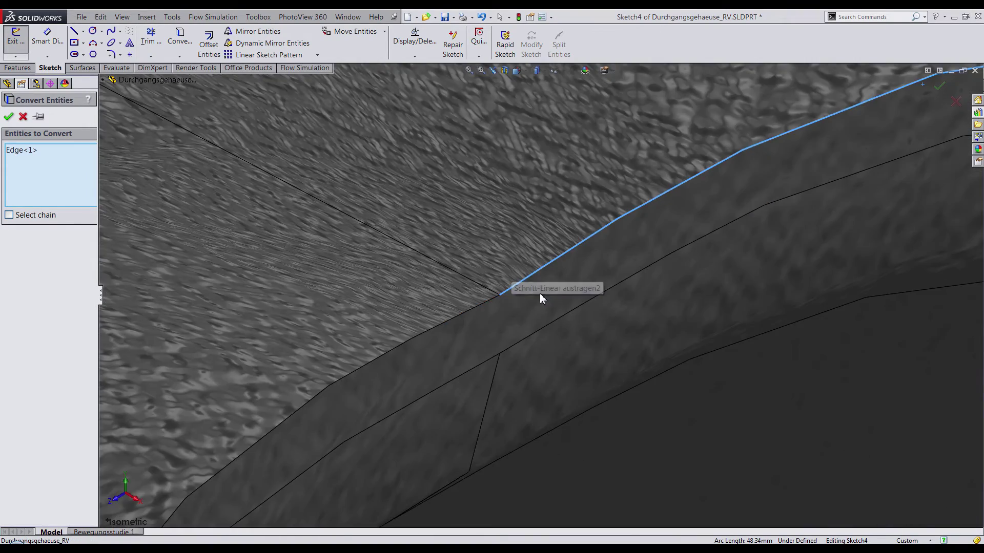
scroll(487, 307, down, 4)
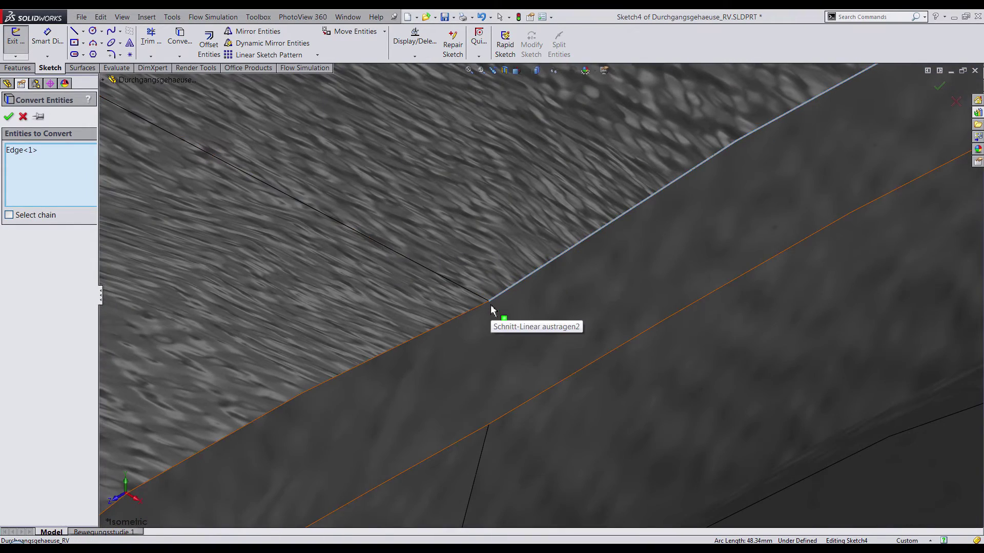
scroll(492, 308, down, 4)
click(522, 289)
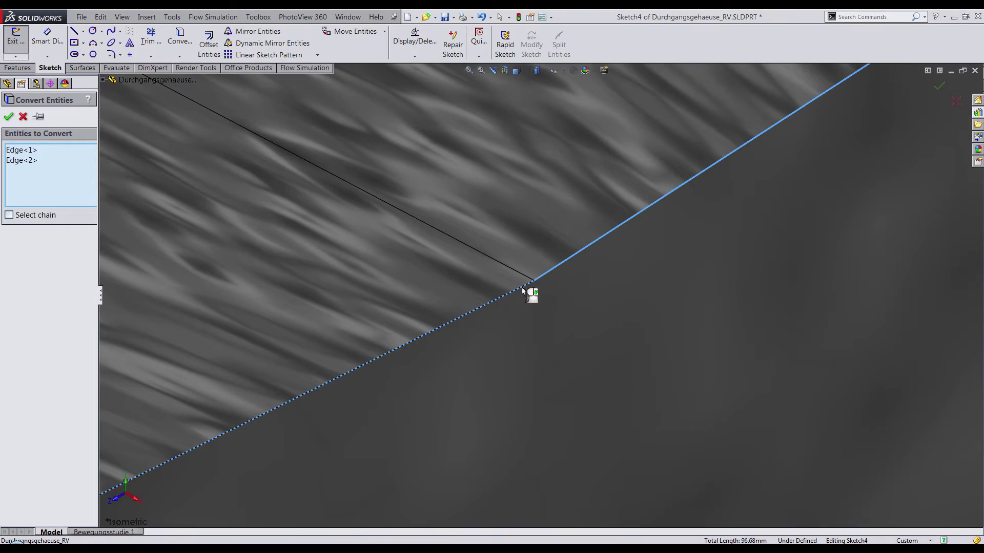
scroll(533, 305, up, 5)
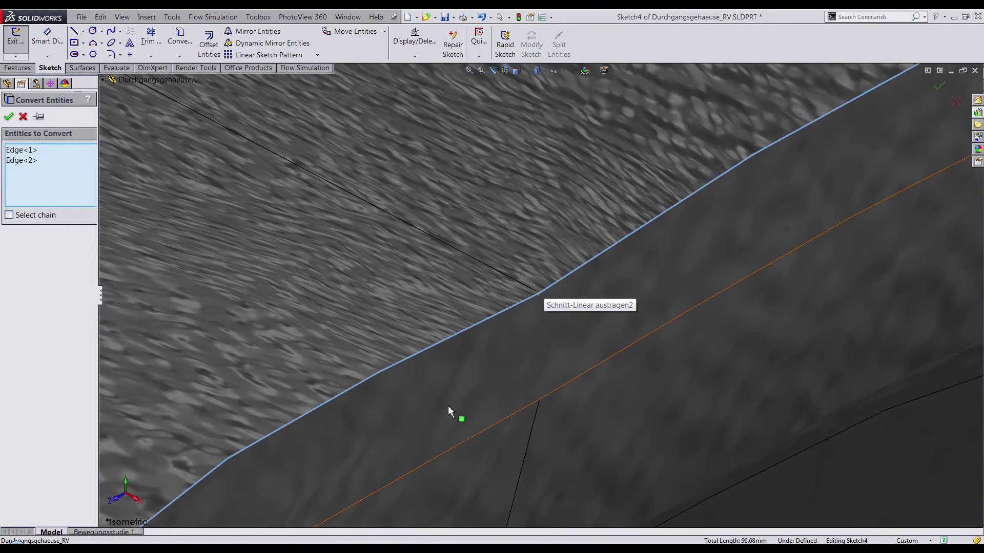
scroll(449, 411, up, 8)
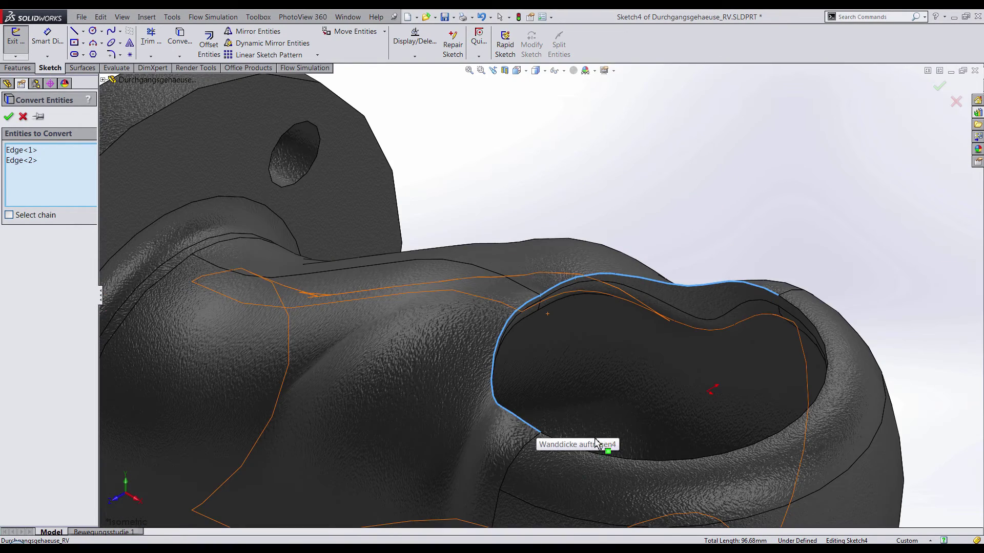
click(681, 464)
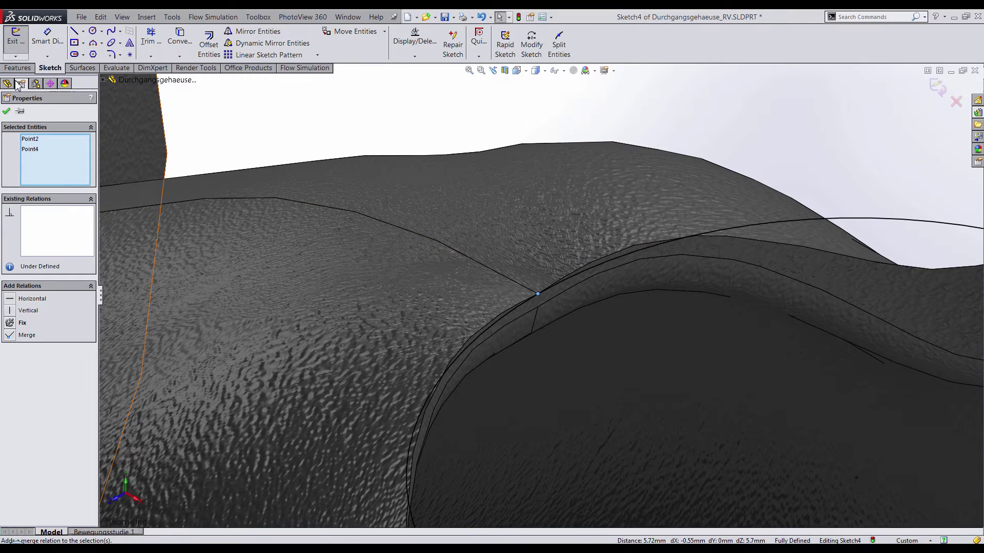
click(446, 131)
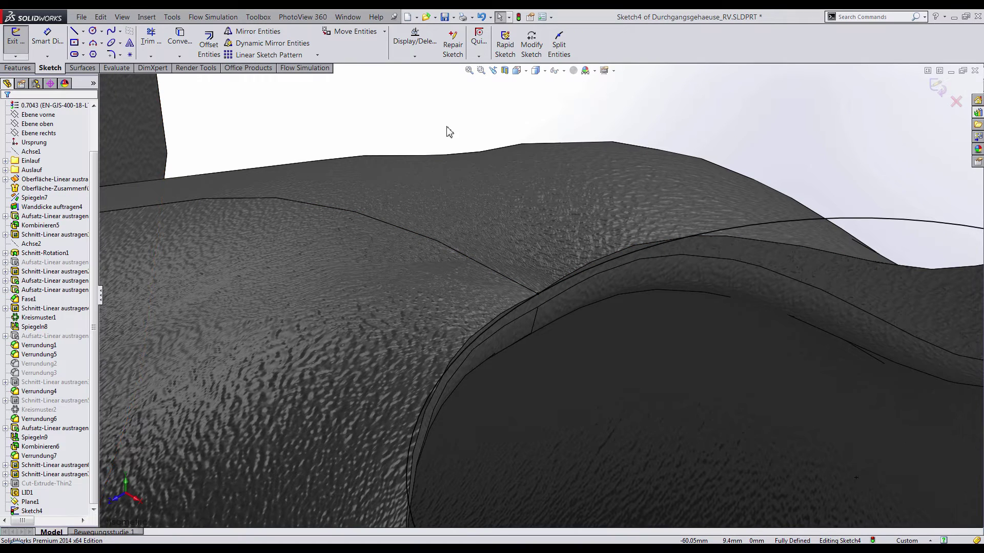
Step: Extrude the rim outline 10.00 mm mid-plane as a separate, unmerged lid body
click(17, 69)
click(22, 46)
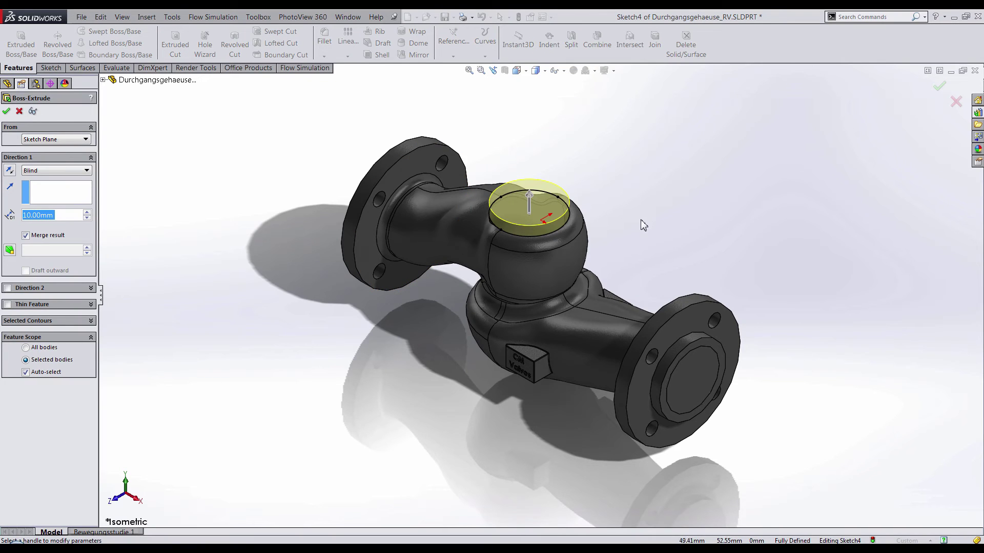
right_drag(640, 222, 602, 190)
scroll(548, 205, down, 3)
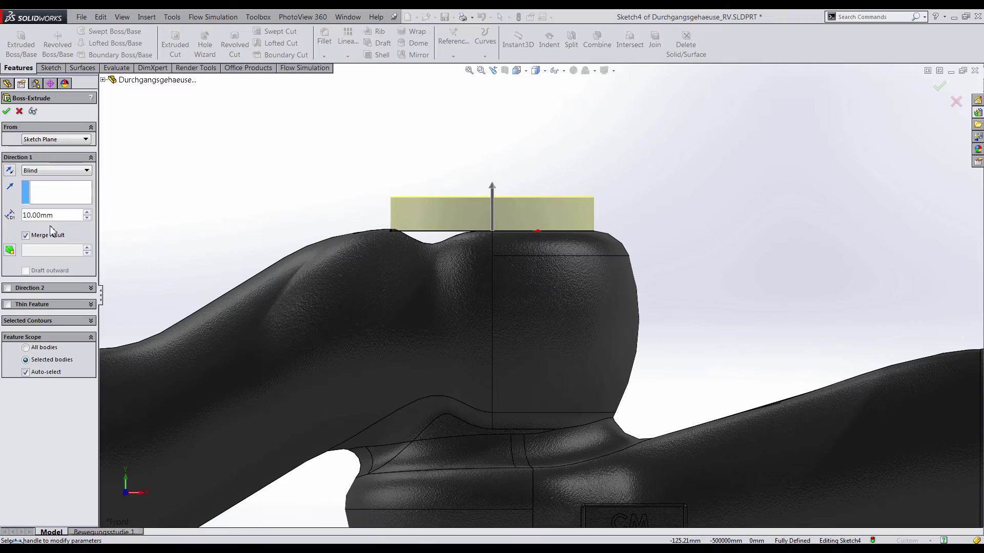
click(88, 176)
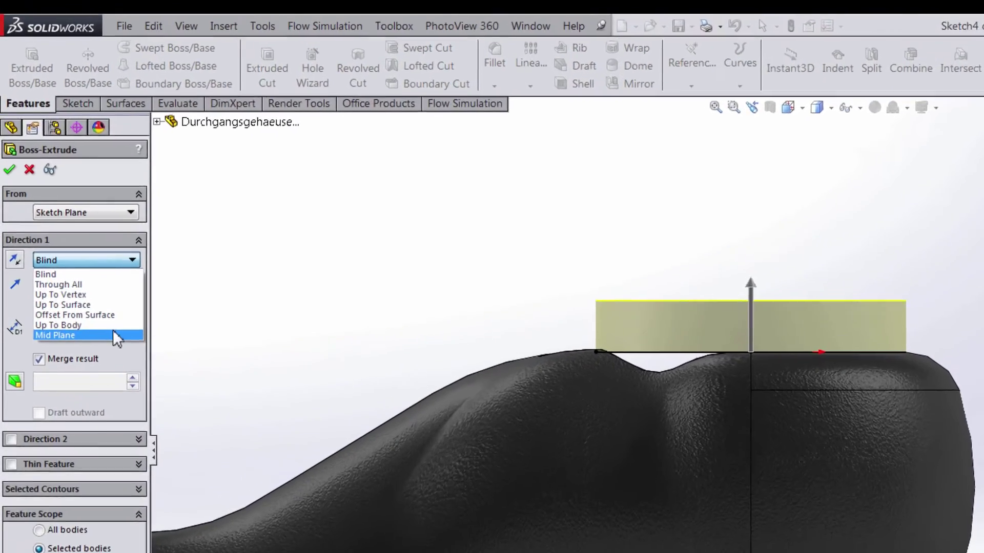
click(35, 228)
click(63, 424)
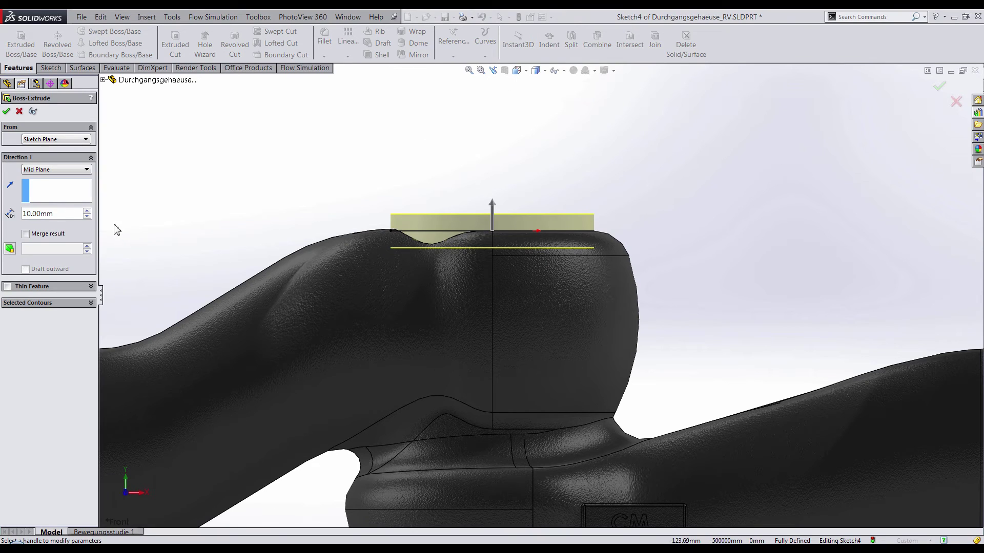
click(6, 111)
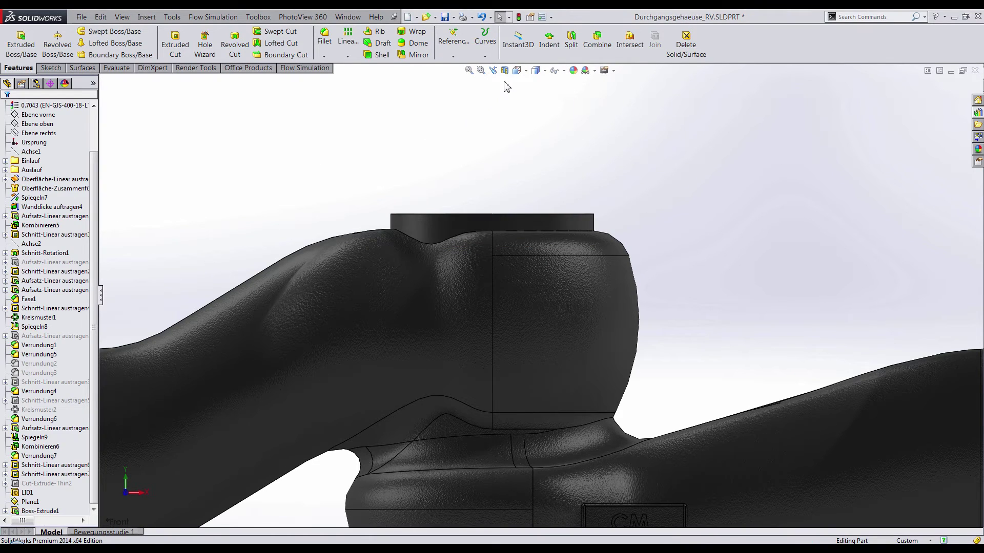
click(504, 70)
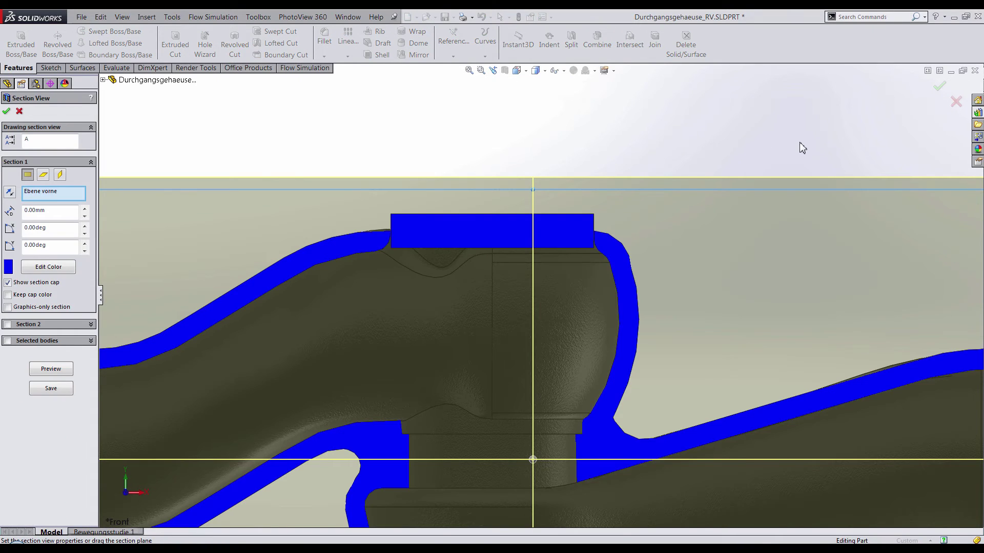
click(939, 86)
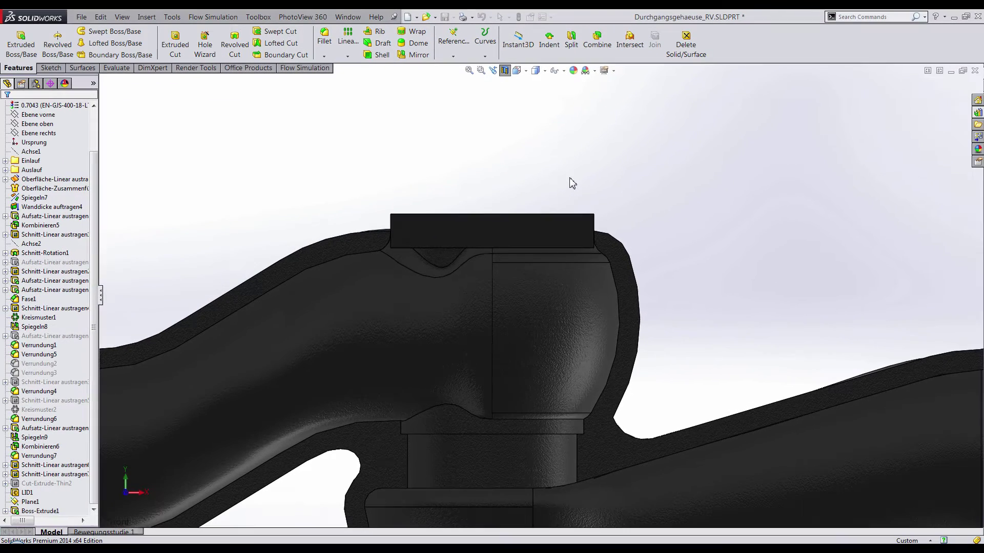
key(ctrl+7)
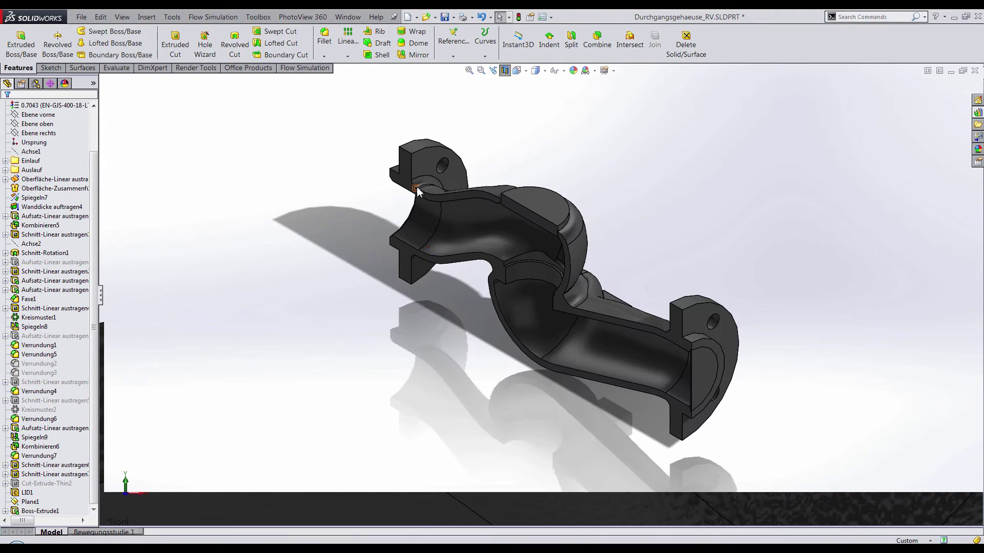
click(506, 71)
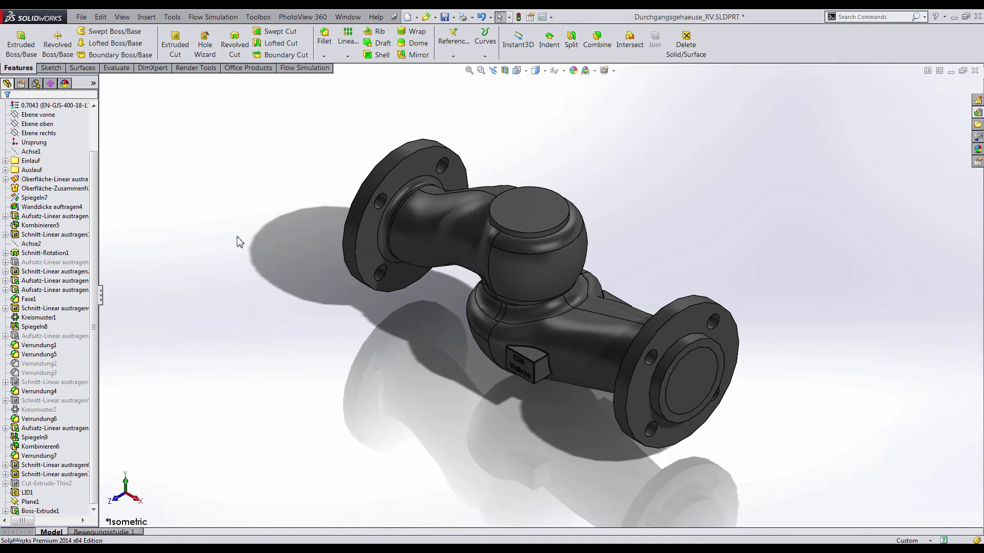
Step: Create Plane3 coincident with the inlet flange face
middle_drag(286, 274, 403, 365)
click(452, 38)
click(458, 66)
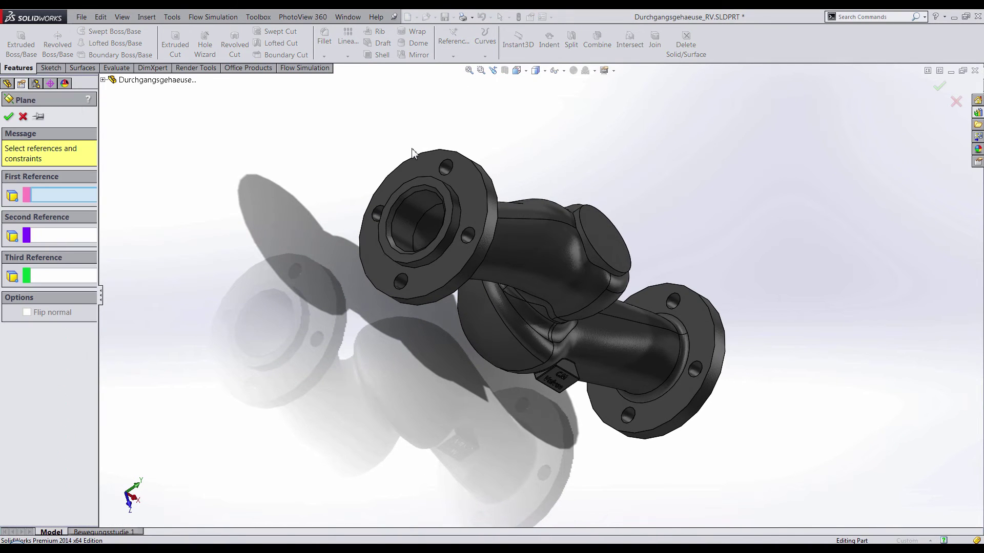
click(426, 185)
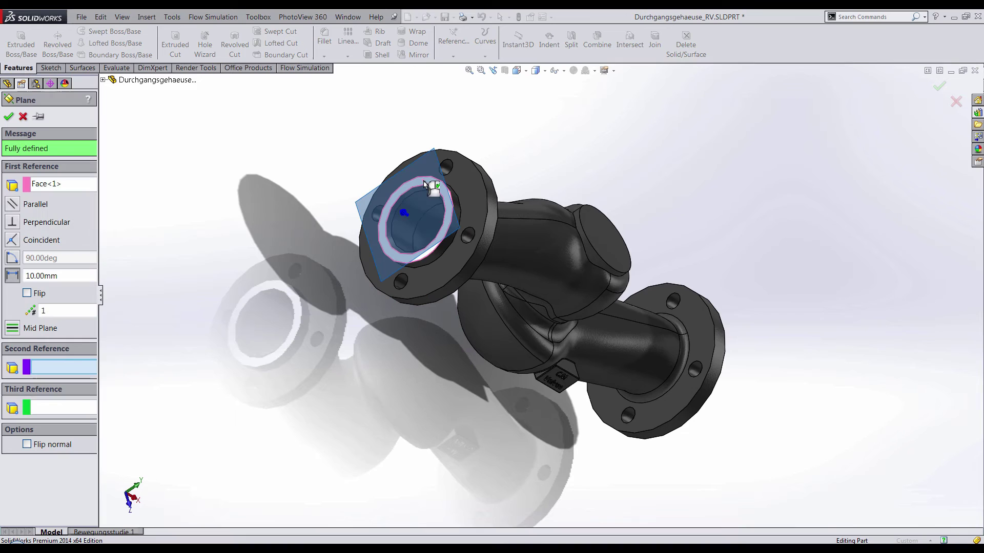
click(13, 240)
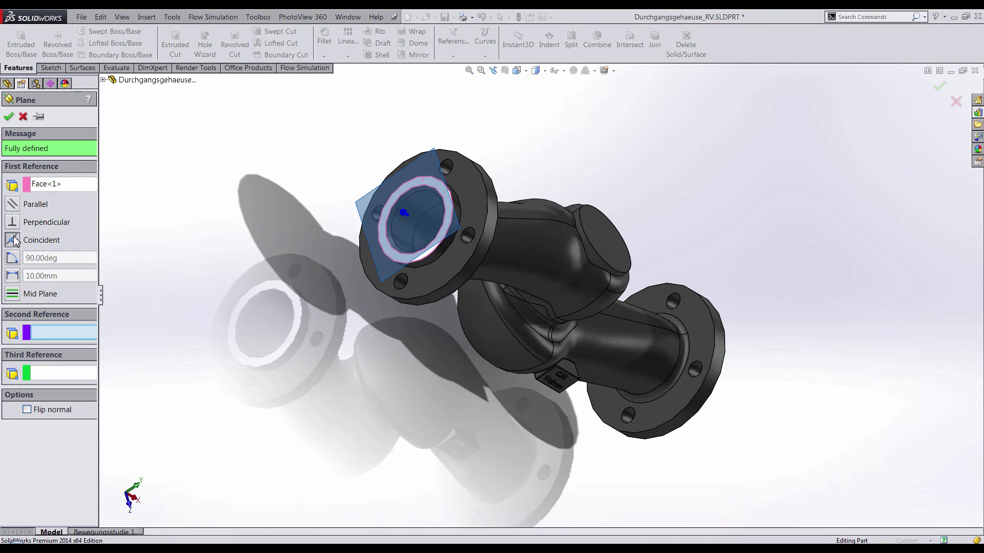
click(9, 115)
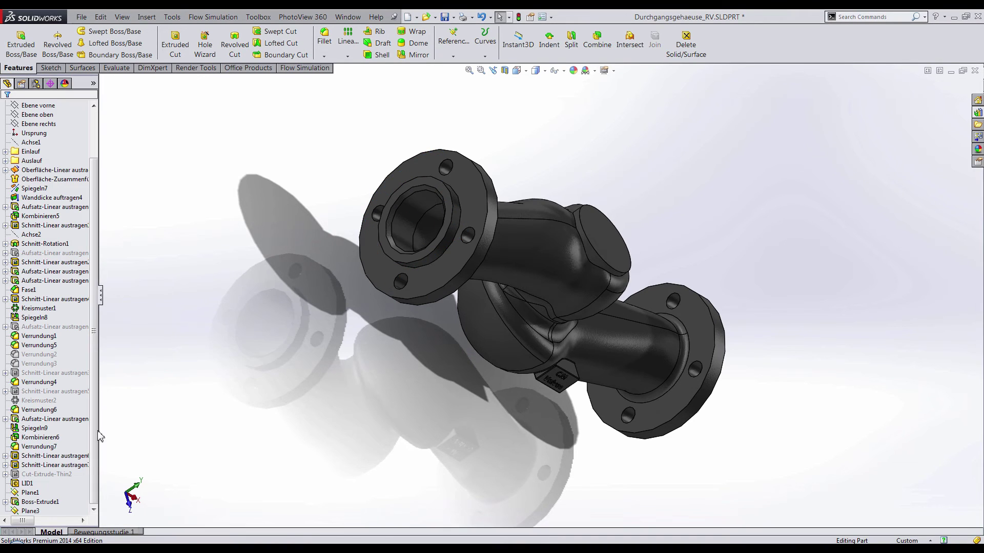
Step: Sketch on Plane3 and convert the inner bore edge into a 56 mm circle
right_click(36, 513)
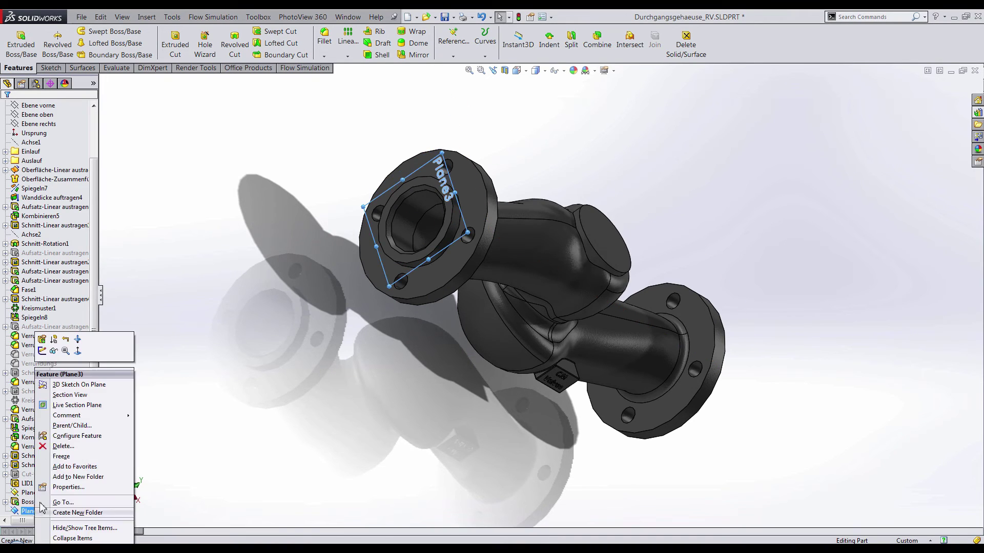
click(43, 354)
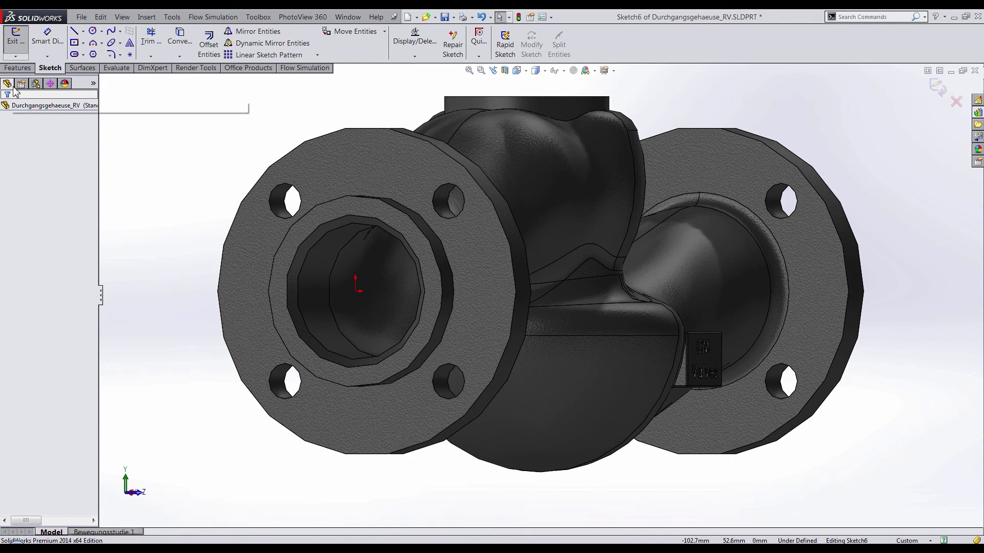
click(336, 226)
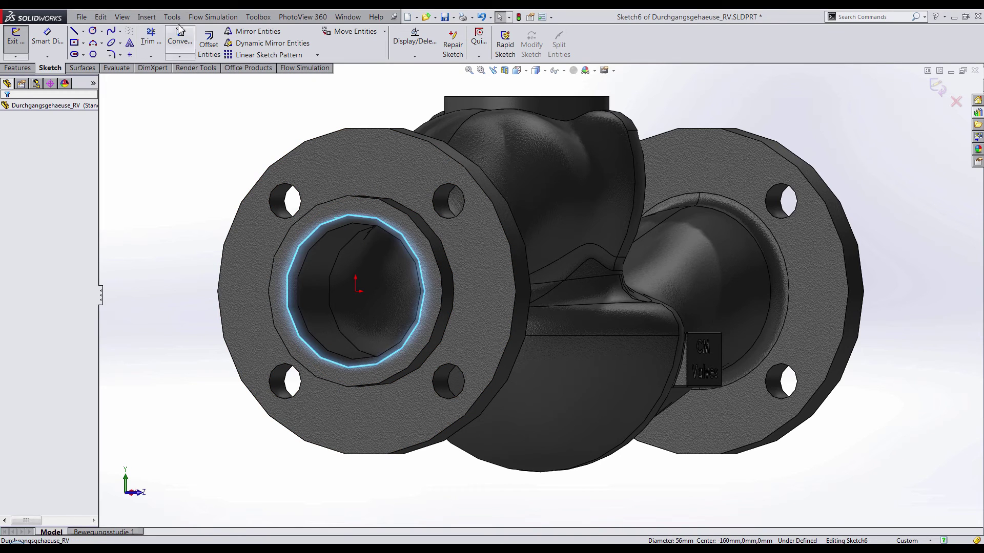
click(179, 37)
click(18, 68)
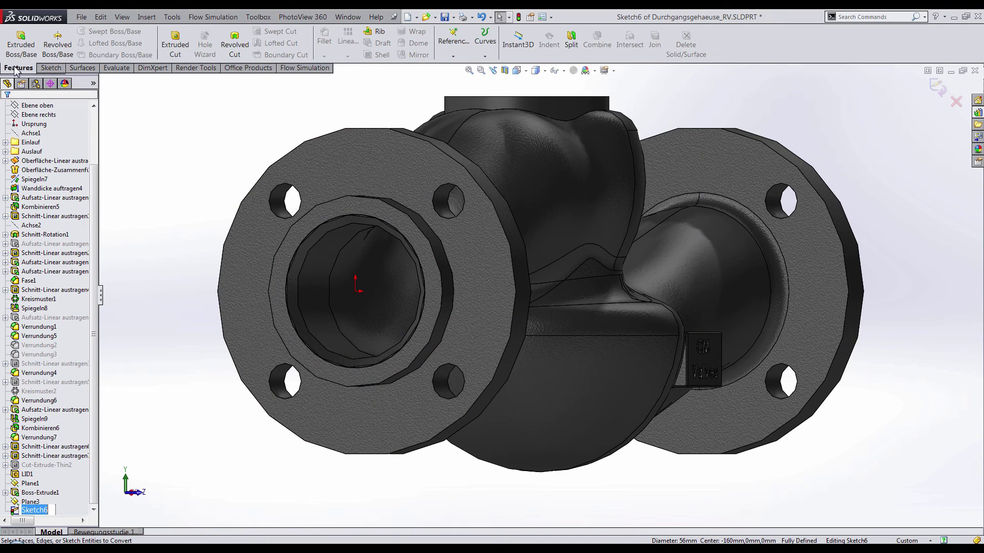
Step: Extrude the 56 mm bore circle 2 mm mid-plane as a separate, unmerged body
click(21, 41)
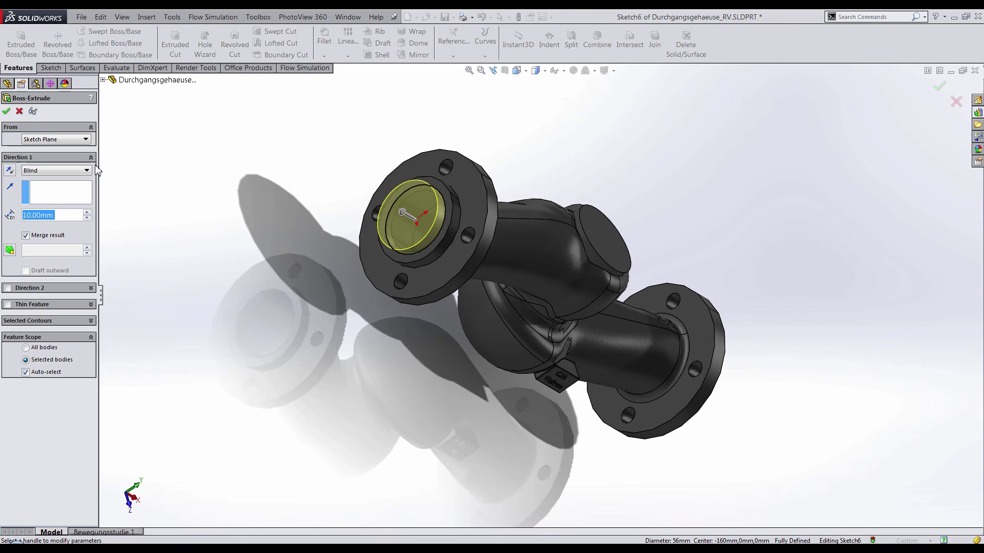
click(26, 235)
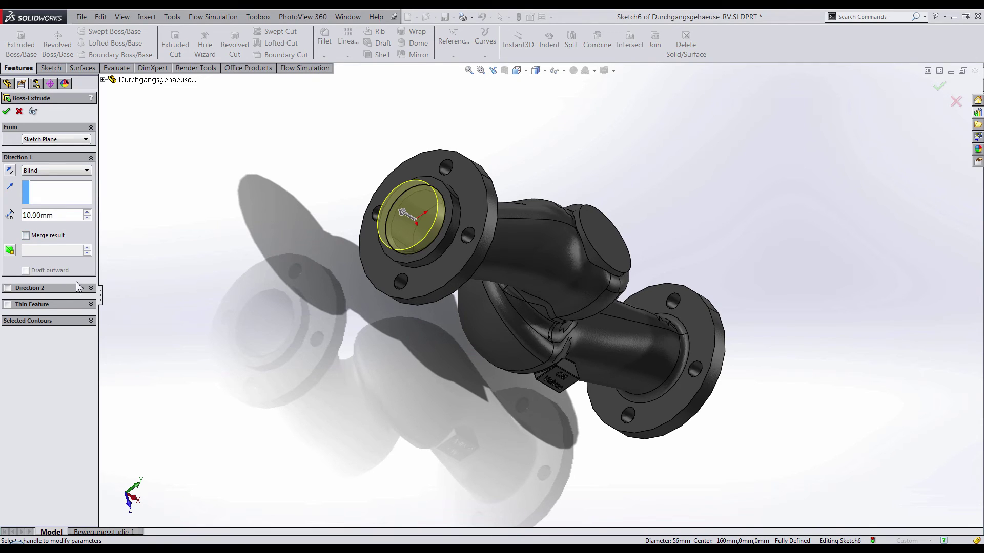
click(91, 289)
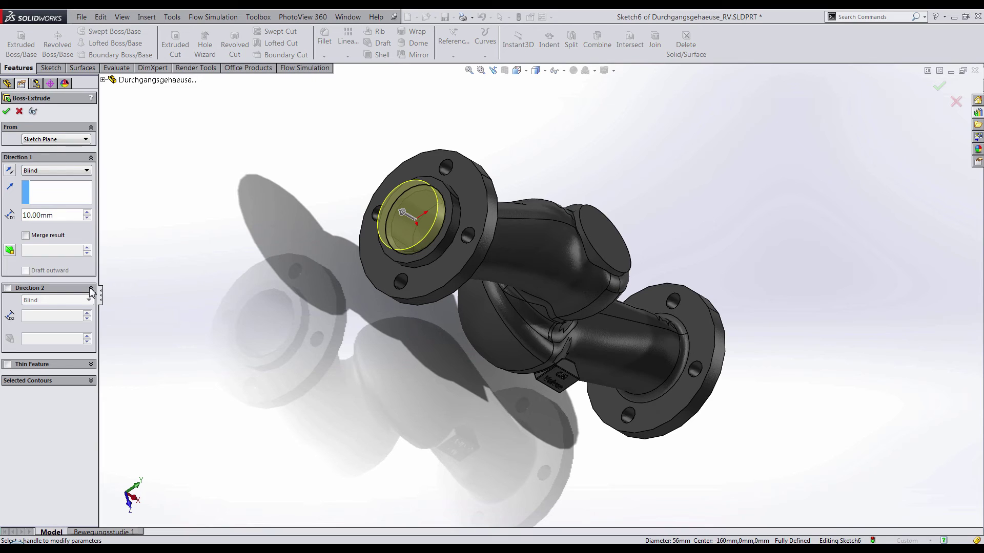
click(91, 289)
click(86, 170)
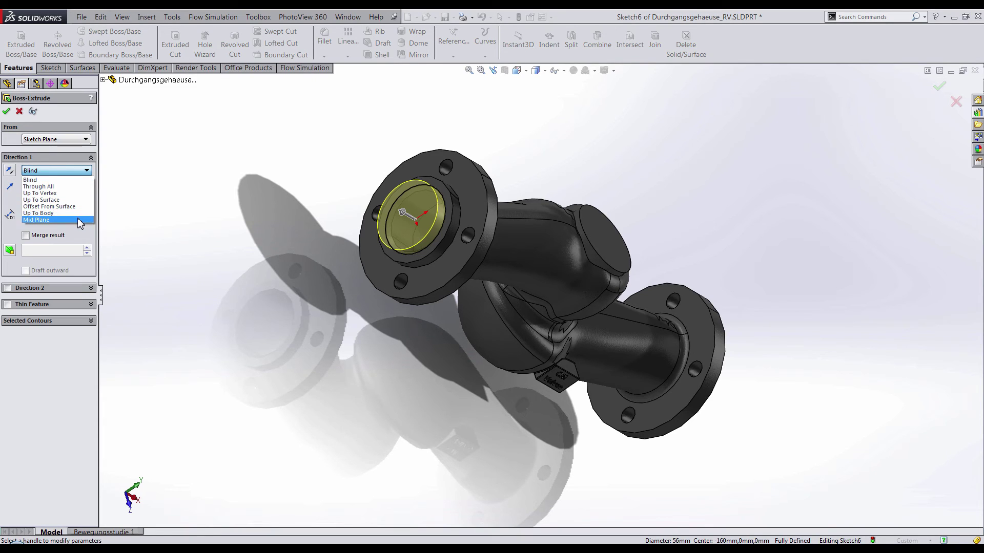
click(56, 220)
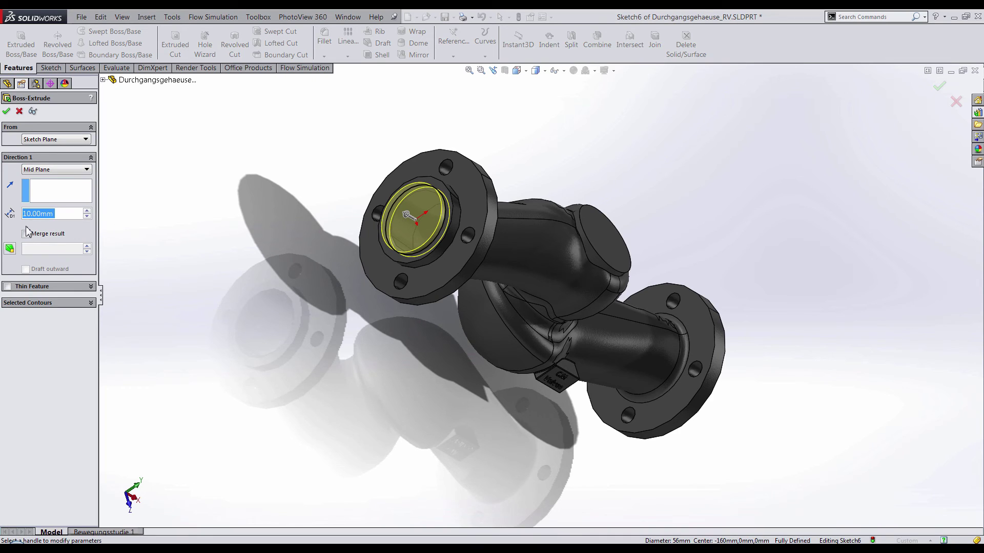
text(2)
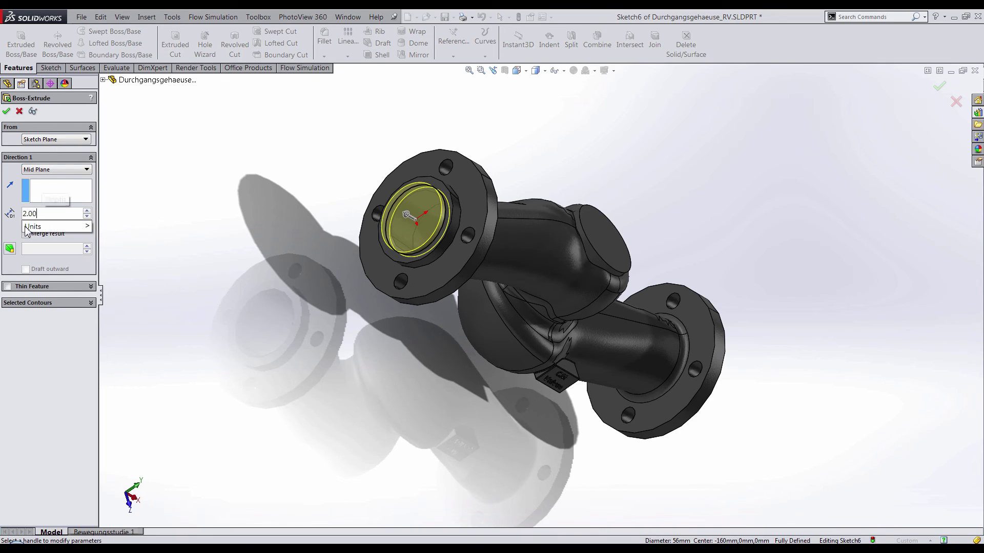
key(Return)
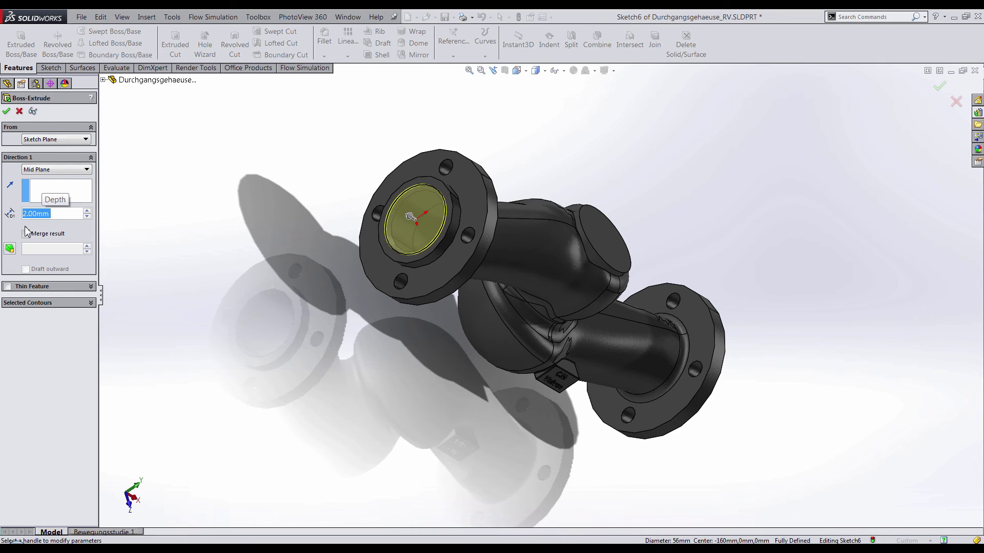
click(6, 111)
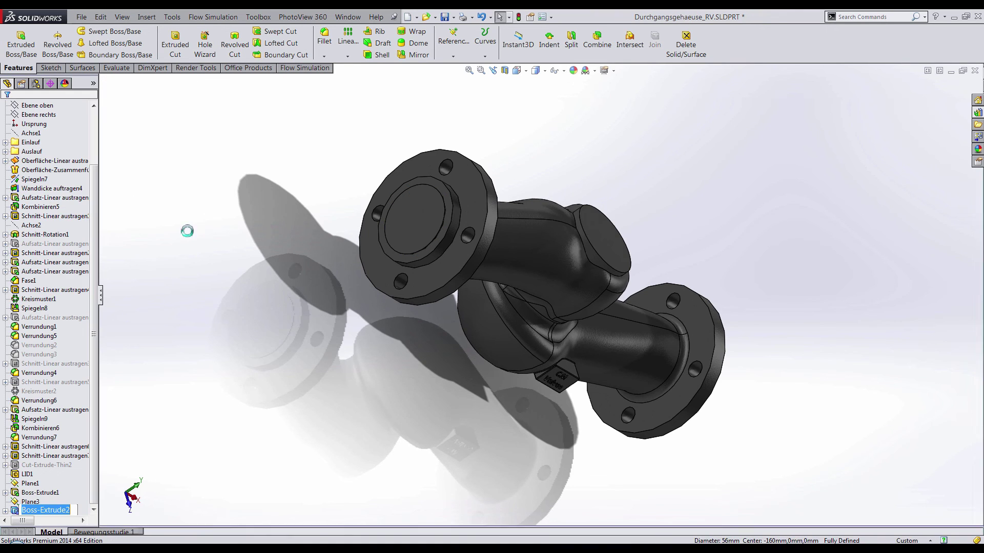
Step: Switch the valve housing to the isometric view
key(ctrl+7)
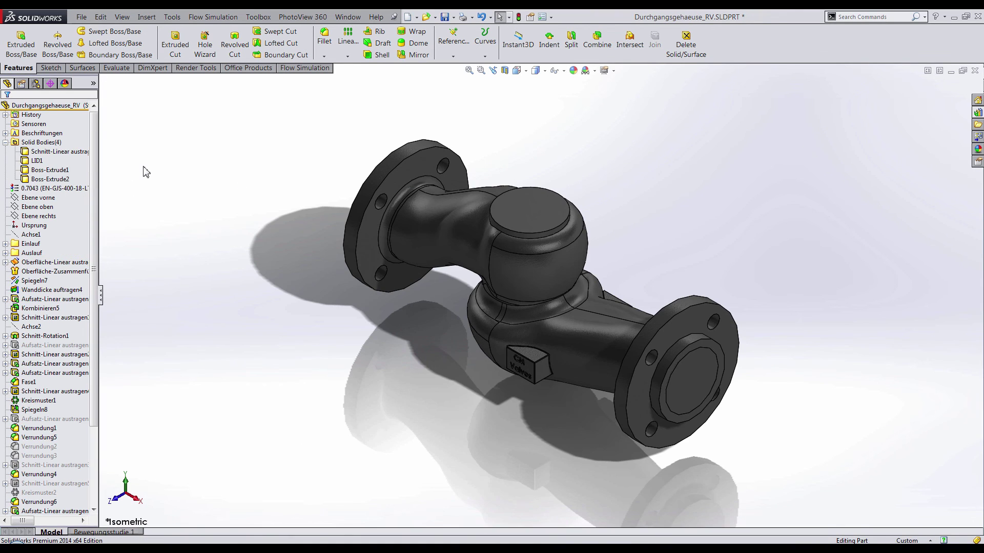